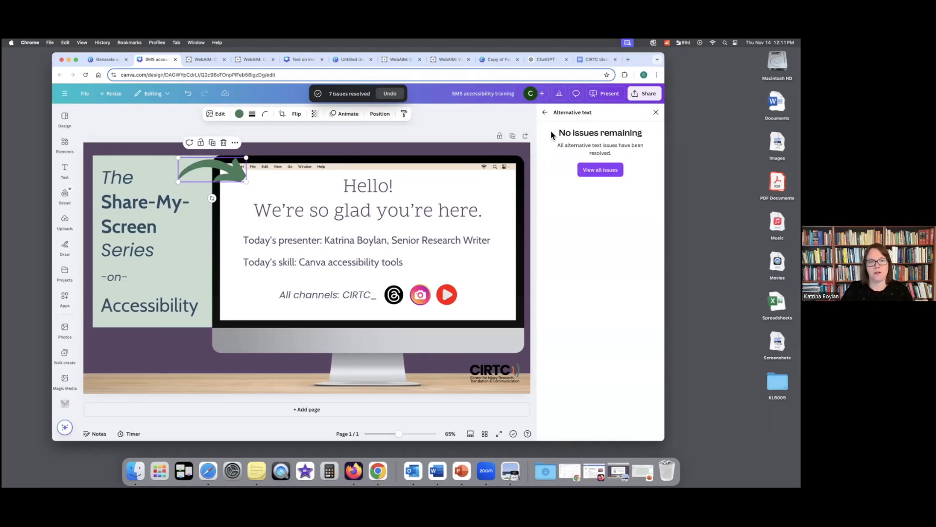
- In the Text on image example design, apply the suggested text color to the low-contrast "Communications" and "Health comm" text
{"action": "left_click", "coordinate": [546, 112]}
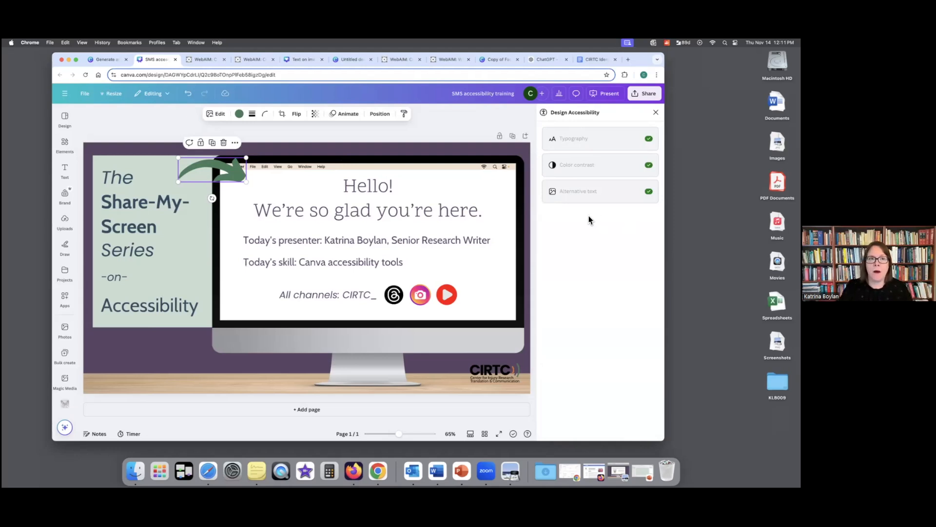
{"action": "left_click", "coordinate": [307, 61]}
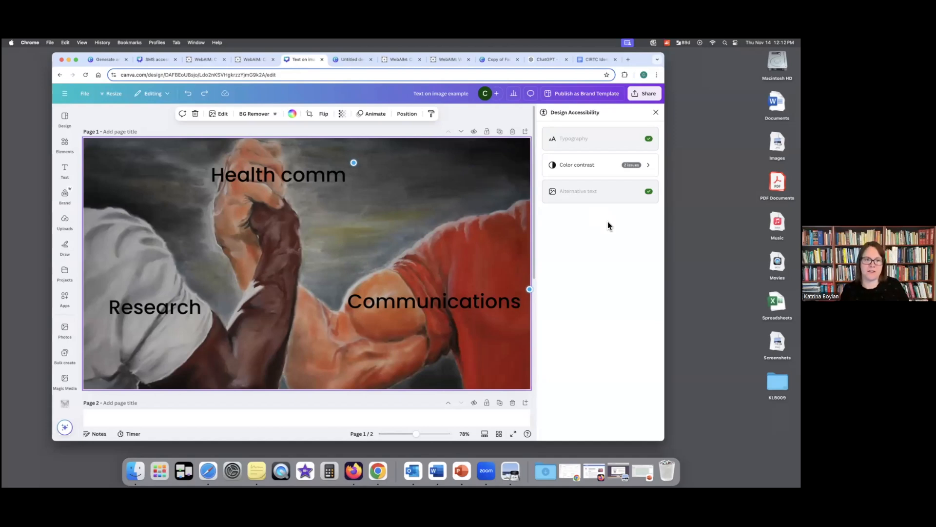
{"action": "left_click", "coordinate": [639, 167]}
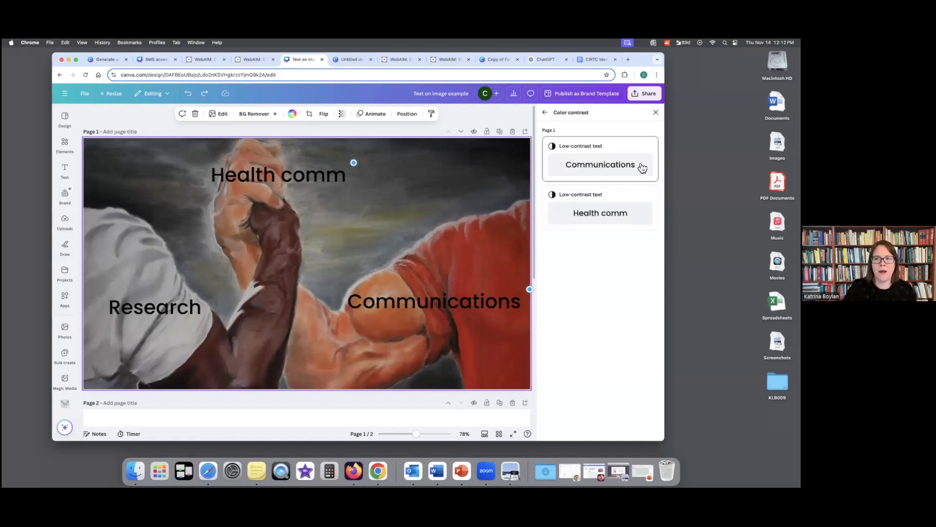
{"action": "left_click", "coordinate": [603, 163]}
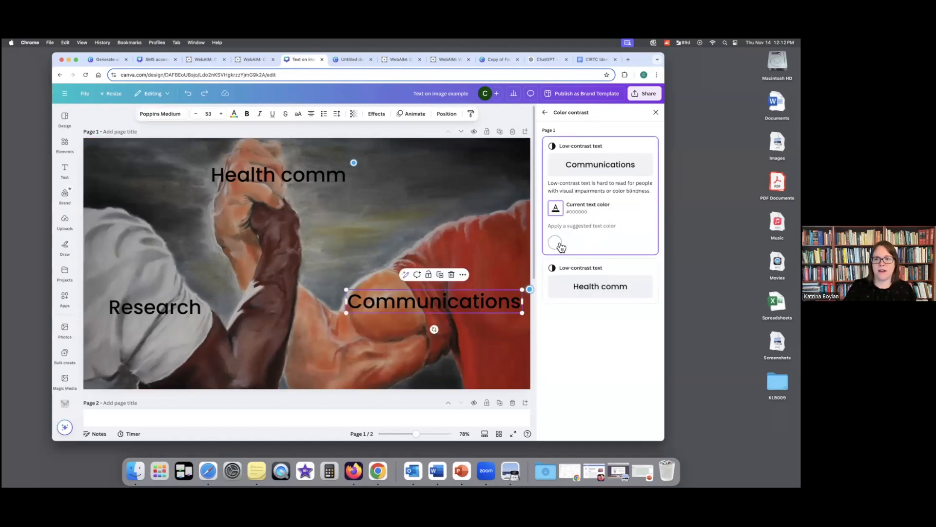
{"action": "left_click", "coordinate": [559, 245]}
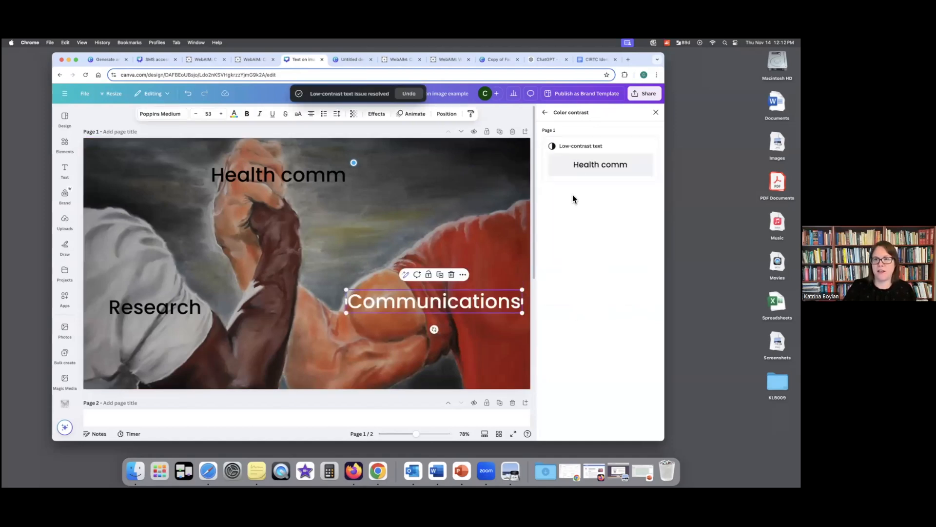
{"action": "left_click", "coordinate": [575, 166]}
{"action": "left_click", "coordinate": [558, 243]}
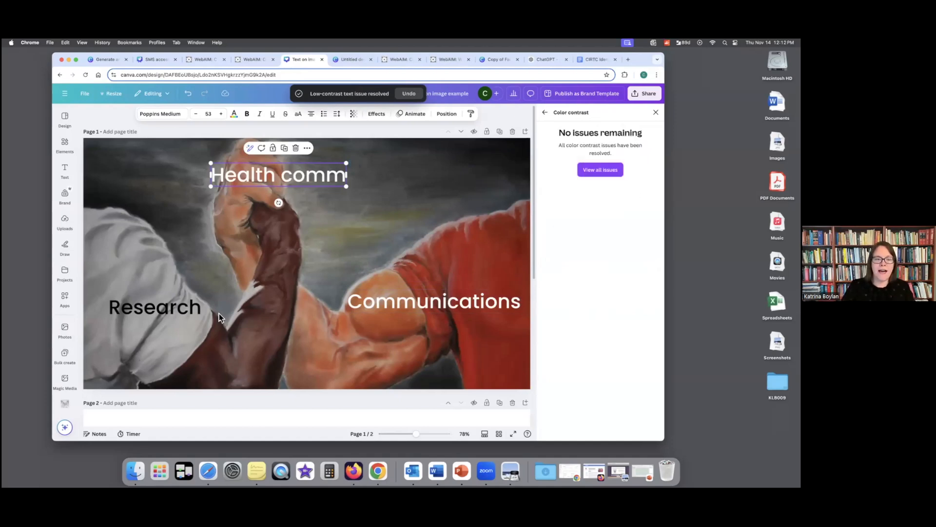
- Change the "Research" text color to white and return to the design accessibility overview
{"action": "left_click", "coordinate": [161, 307]}
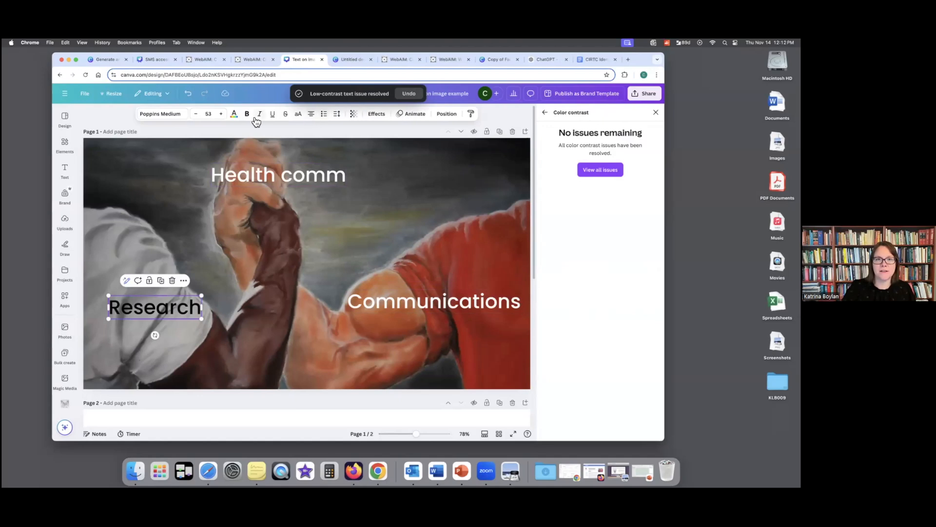
{"action": "left_click", "coordinate": [234, 114]}
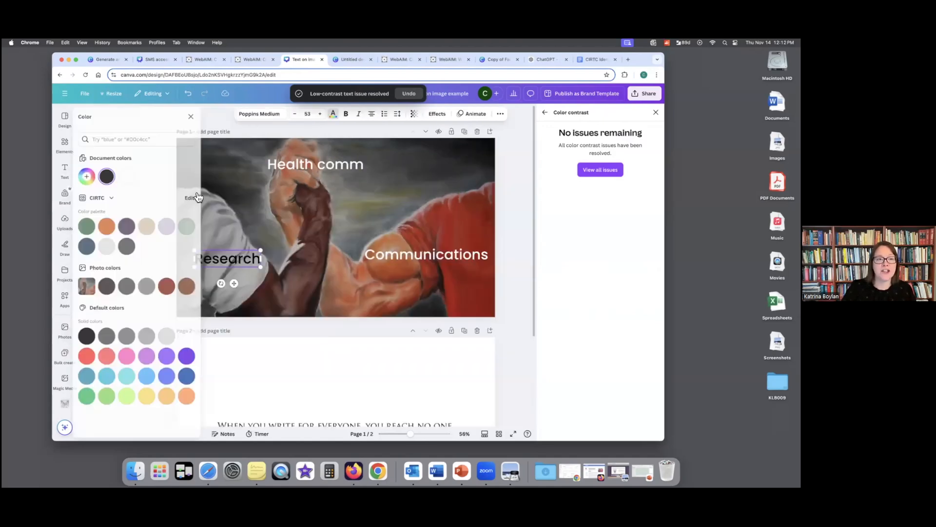
{"action": "left_click", "coordinate": [132, 177]}
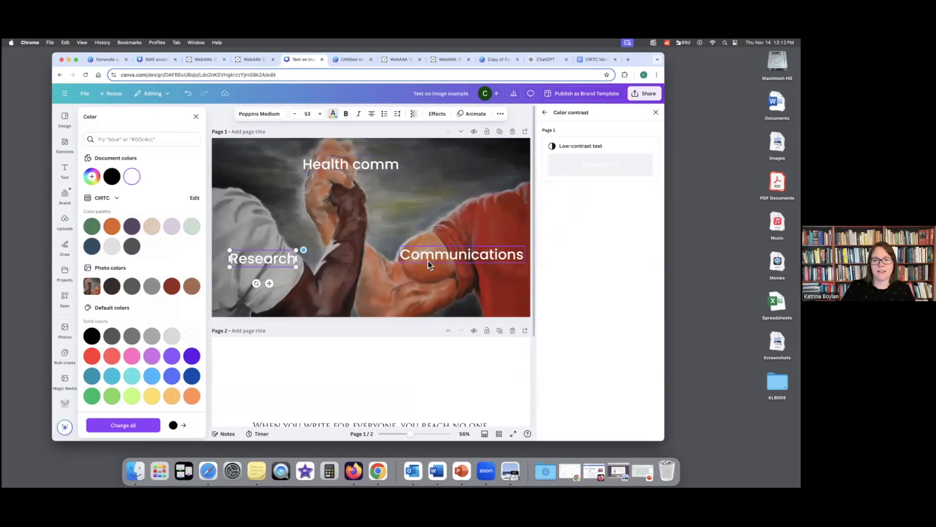
{"action": "left_click", "coordinate": [384, 209]}
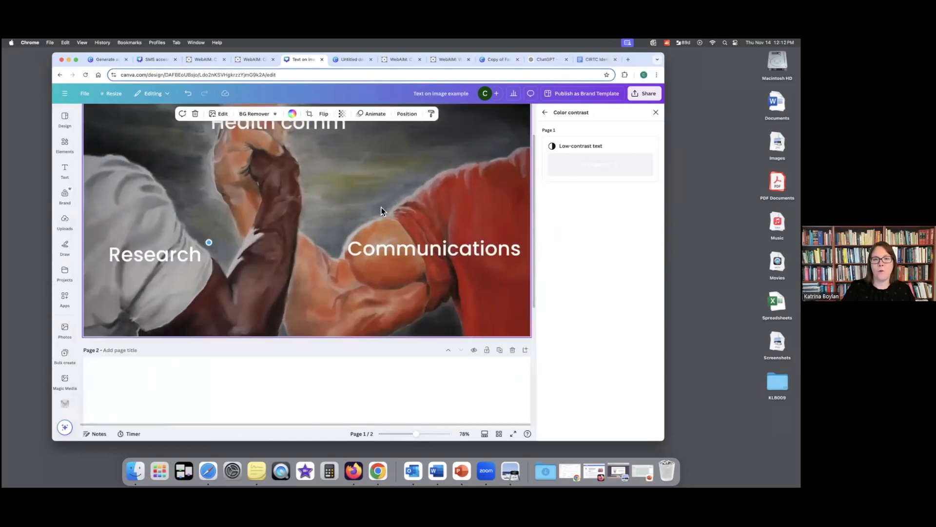
{"action": "scroll", "coordinate": [327, 200], "scroll_direction": "up", "scroll_amount": 3}
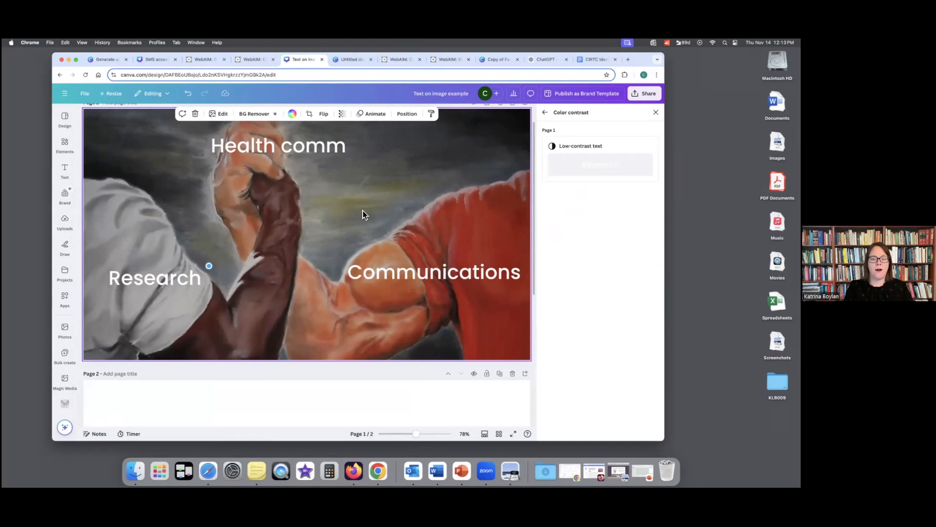
{"action": "left_click", "coordinate": [544, 113]}
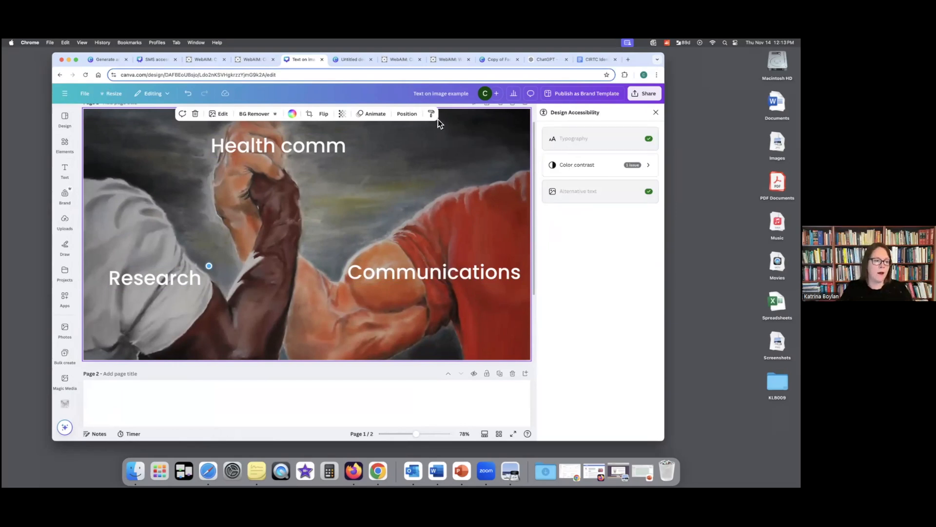
- Switch from the graph design to the WebAIM Contrast Checker and make the browser window full screen
{"action": "left_click", "coordinate": [356, 61]}
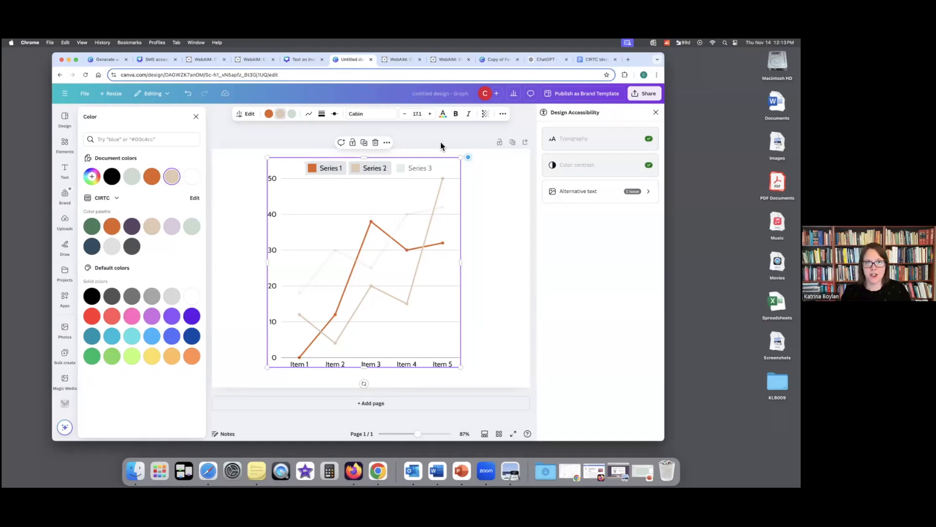
{"action": "left_click", "coordinate": [398, 60]}
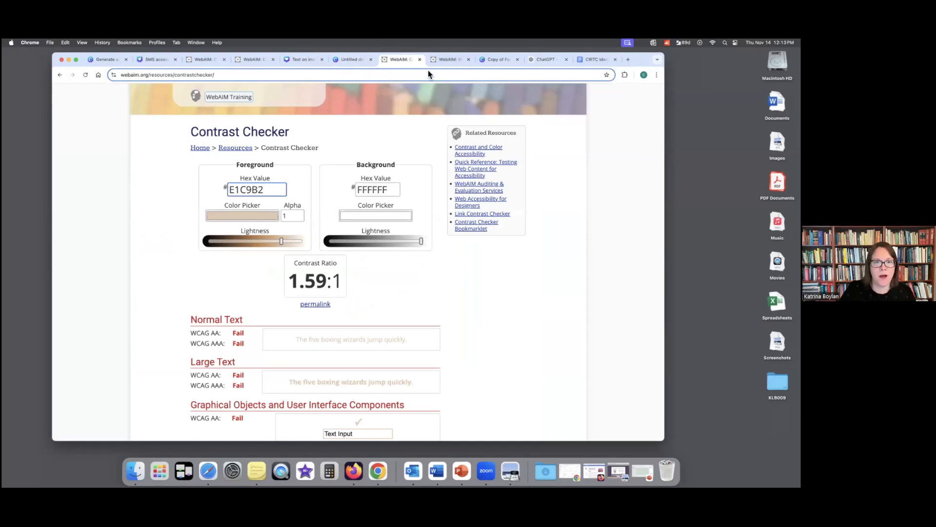
{"action": "left_click", "coordinate": [379, 111]}
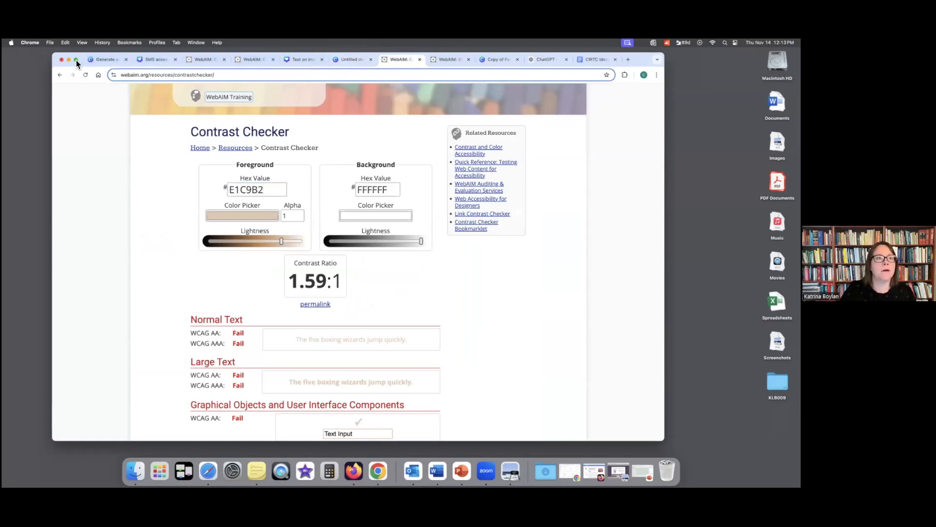
{"action": "mouse_move", "coordinate": [81, 57]}
{"action": "left_click", "coordinate": [102, 79]}
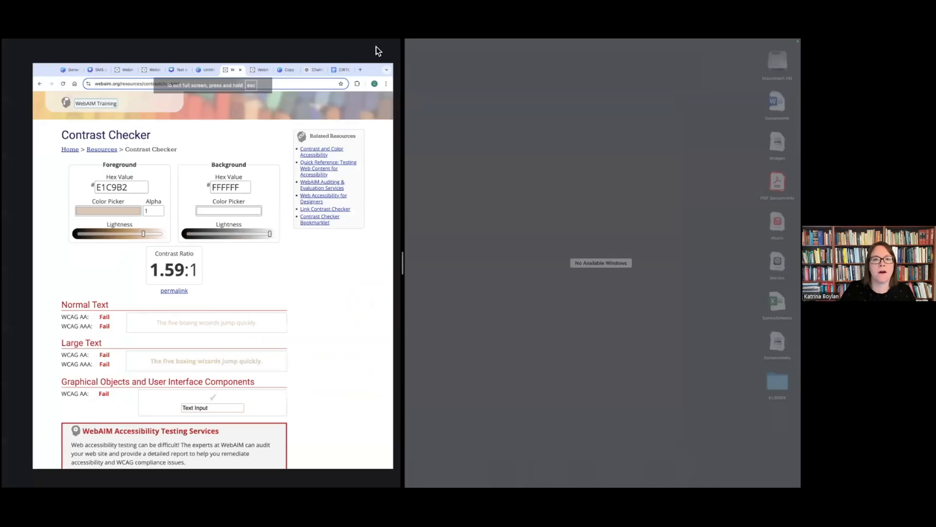
{"action": "left_click", "coordinate": [376, 46]}
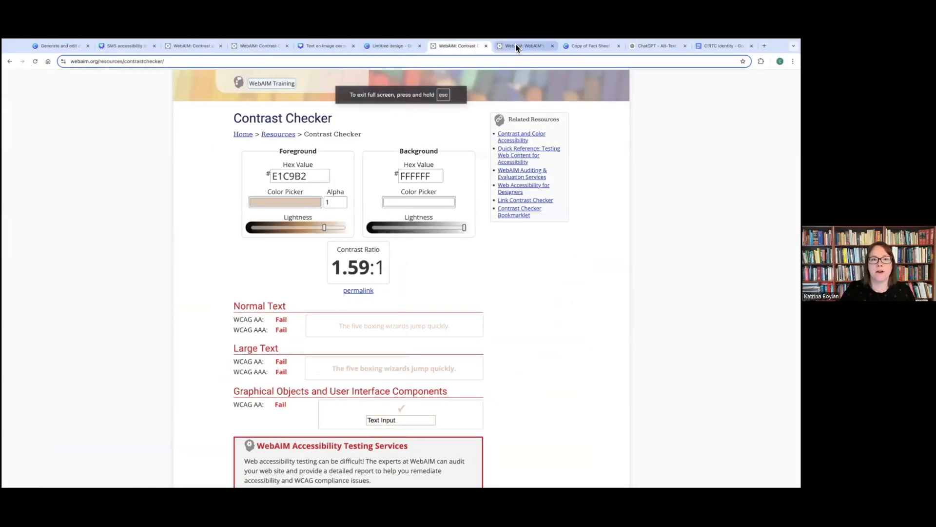
- Review the WCAG 1.4.11 Non-text Contrast criterion in the WebAIM checklist and examine the line colors in the graph design
{"action": "left_click", "coordinate": [516, 46]}
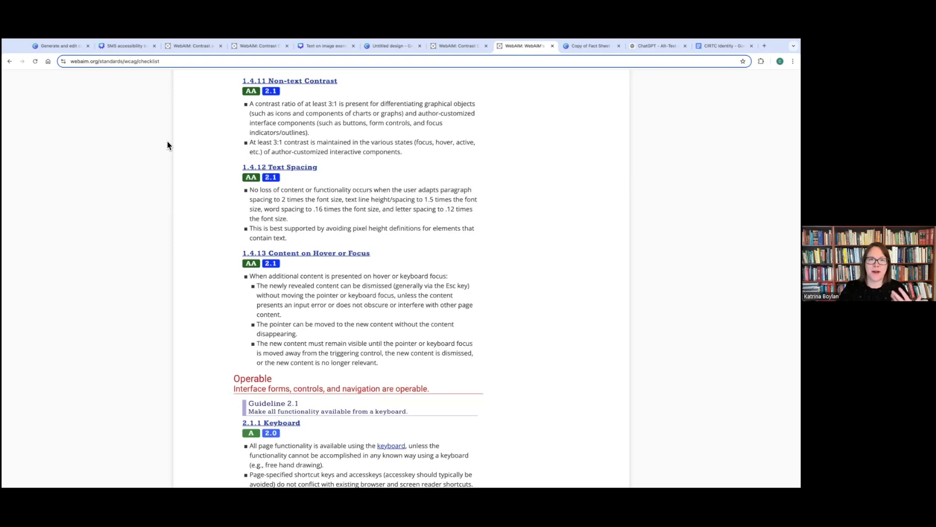
{"action": "left_click", "coordinate": [387, 46]}
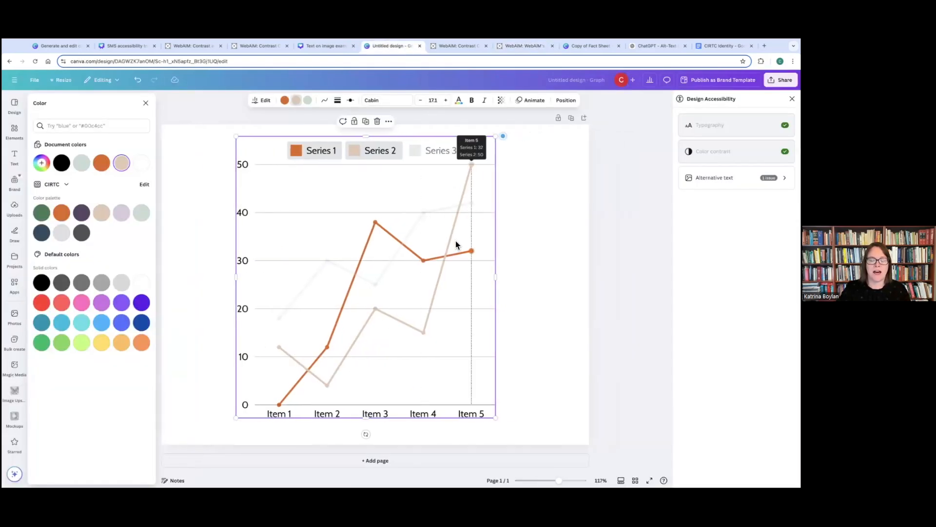
{"action": "mouse_move", "coordinate": [419, 258]}
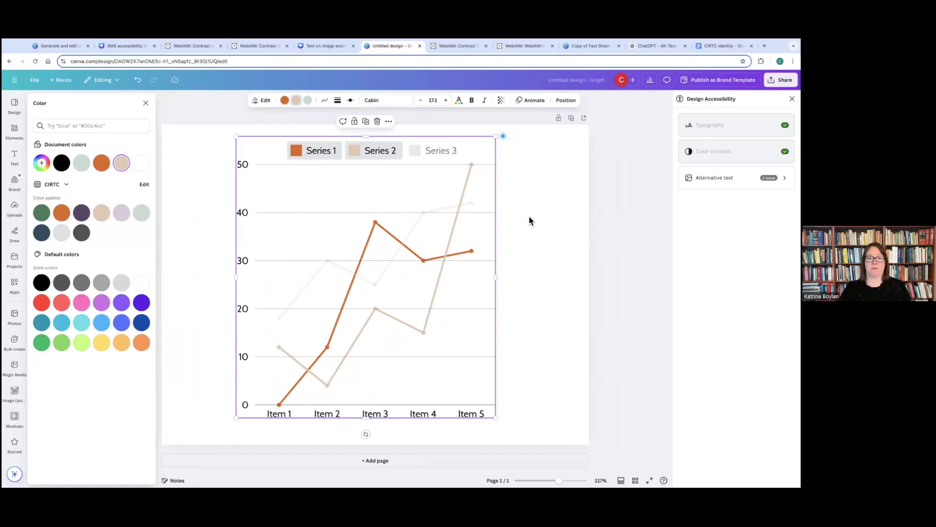
{"action": "mouse_move", "coordinate": [472, 208]}
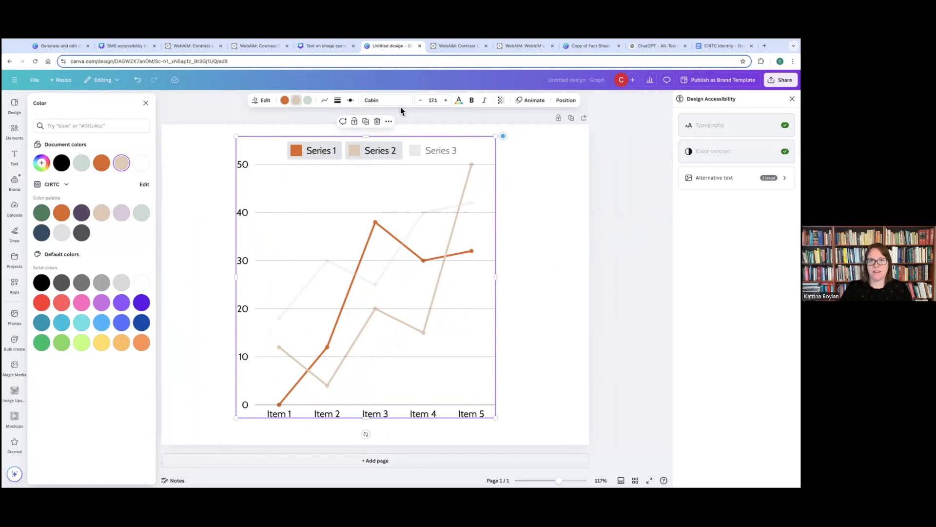
- Review the WebAIM contrast results for foreground E1C9B2 on background FFFFFF and return to the graph design
{"action": "left_click", "coordinate": [451, 45]}
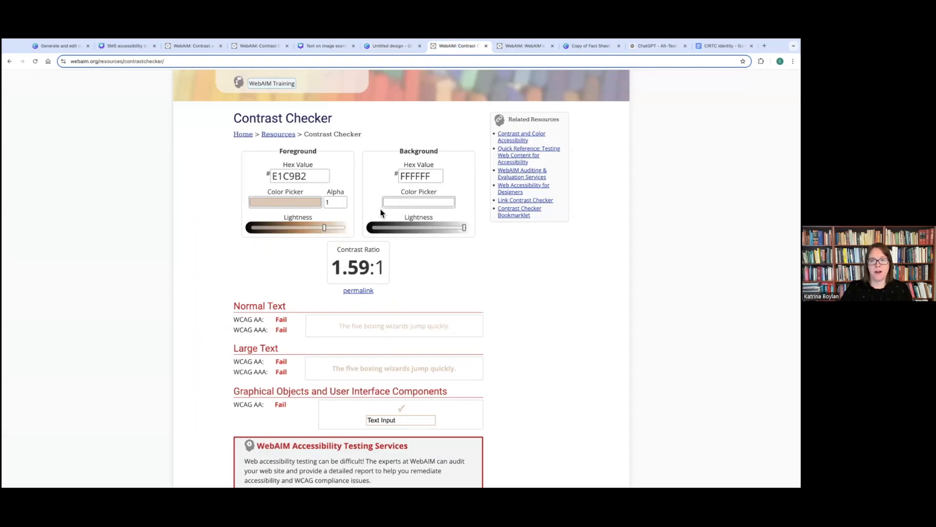
{"action": "scroll", "coordinate": [511, 297], "scroll_direction": "down", "scroll_amount": 1}
{"action": "right_click", "coordinate": [511, 295]}
{"action": "left_click", "coordinate": [529, 266]}
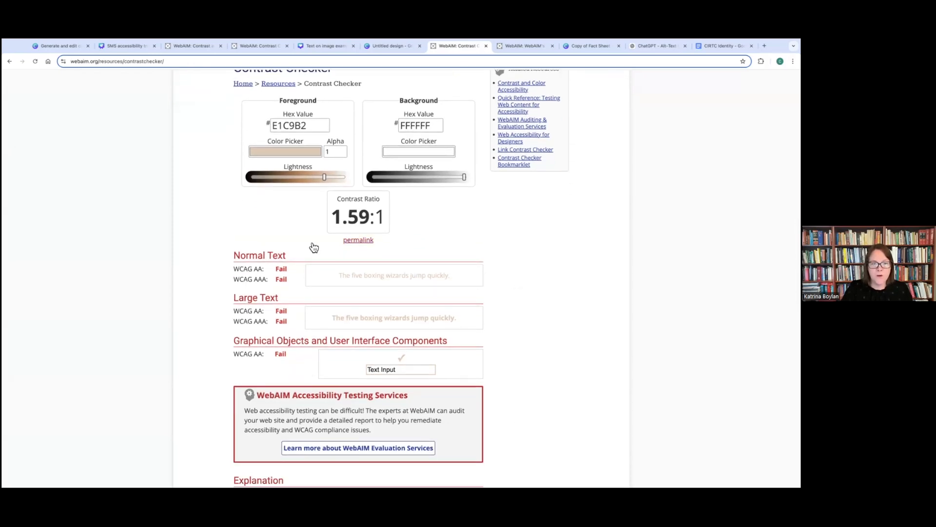
{"action": "left_click", "coordinate": [376, 52]}
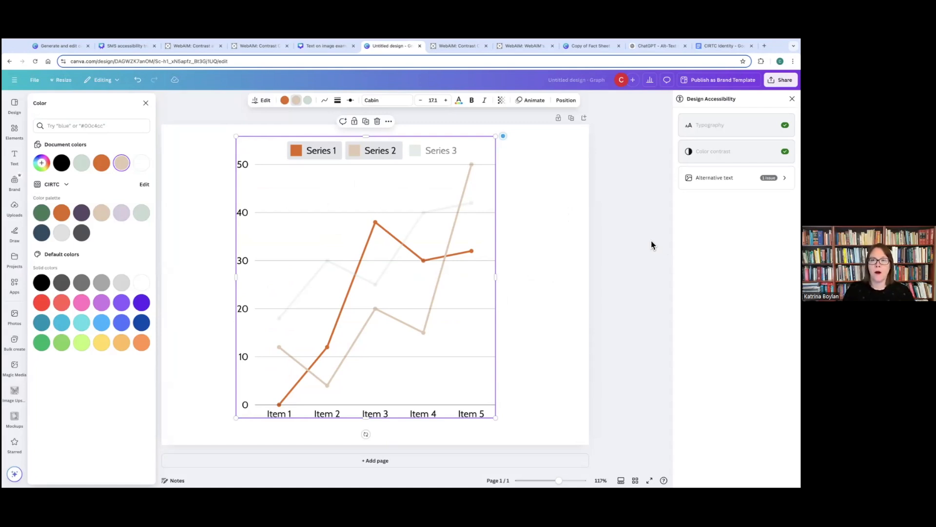
- Check the Teen Driver Safety fact sheet's design accessibility and increase the yellow section's heading to 12pt from its typography issues
{"action": "left_click", "coordinate": [586, 47]}
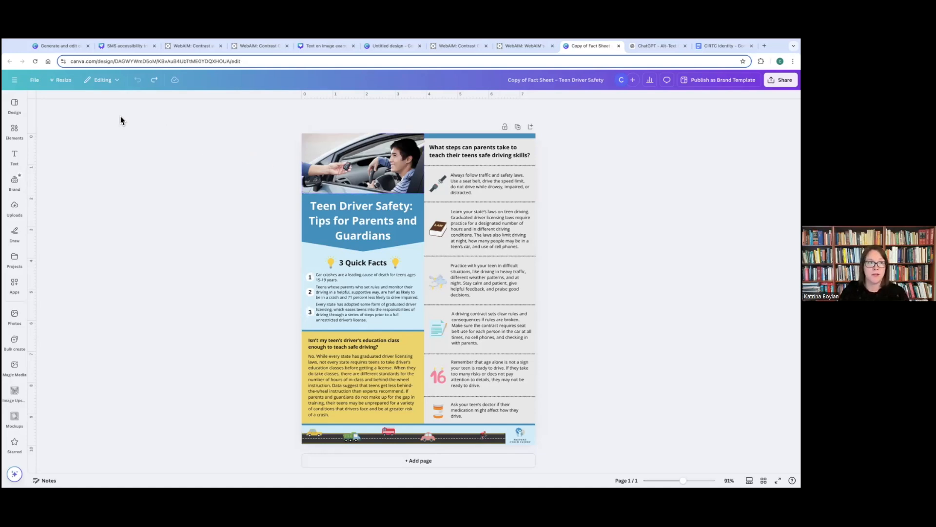
{"action": "left_click", "coordinate": [35, 81]}
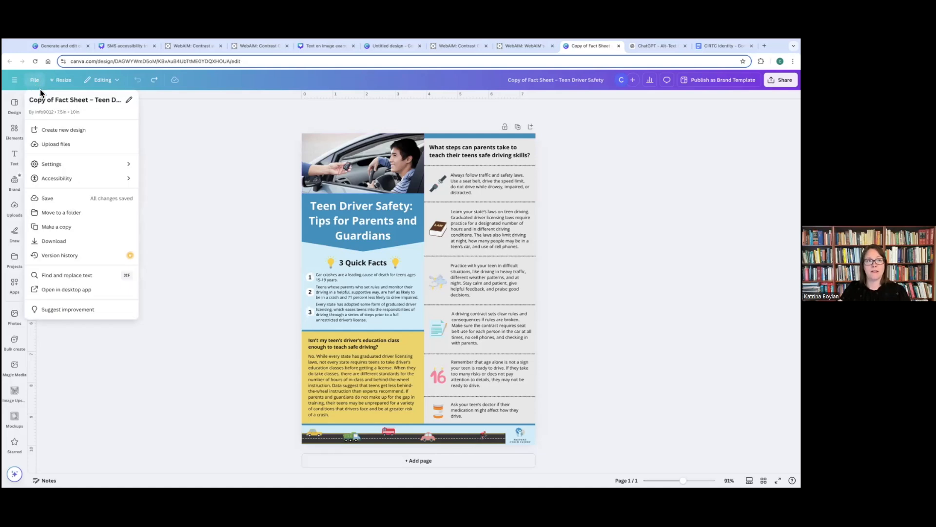
{"action": "left_click", "coordinate": [100, 180]}
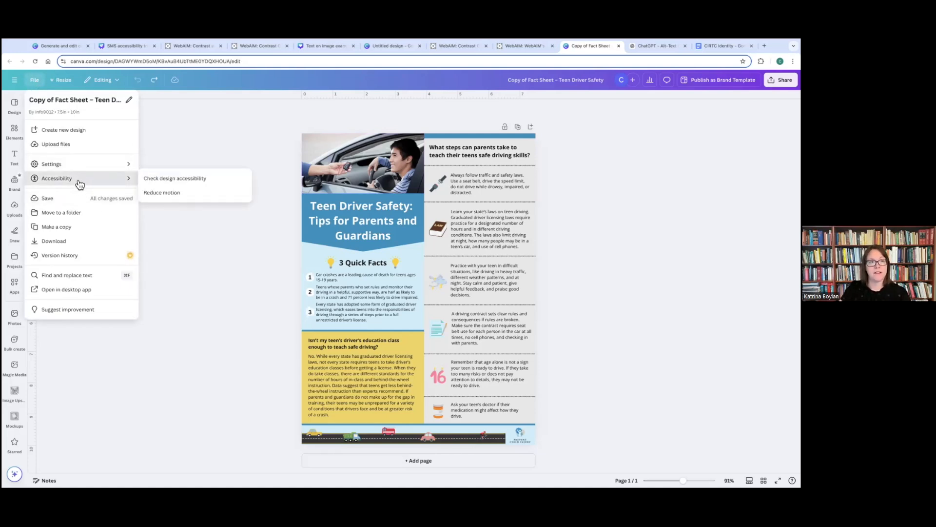
{"action": "left_click", "coordinate": [229, 182]}
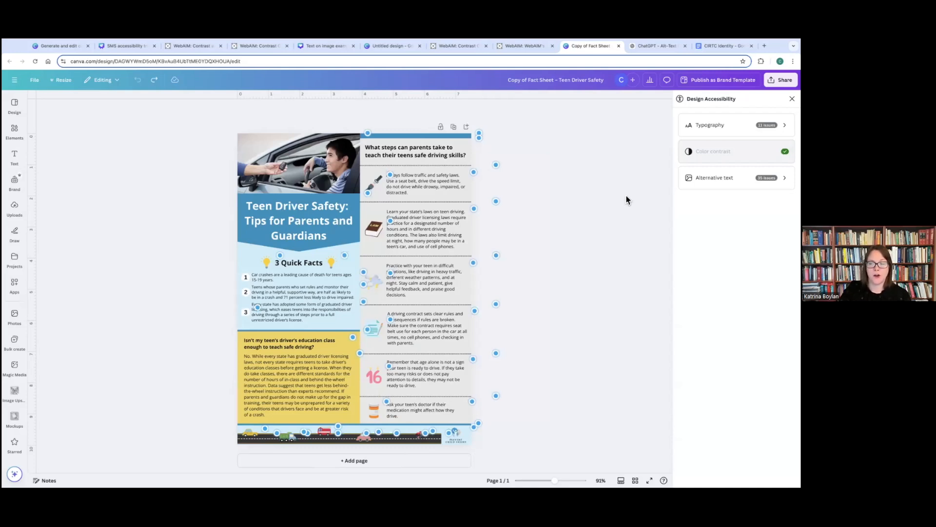
{"action": "left_click", "coordinate": [736, 125]}
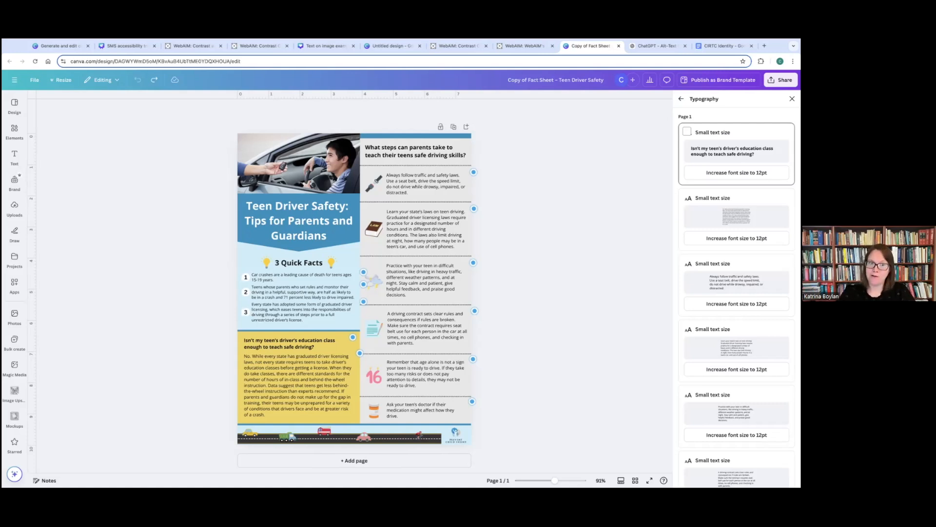
{"action": "left_click", "coordinate": [737, 172]}
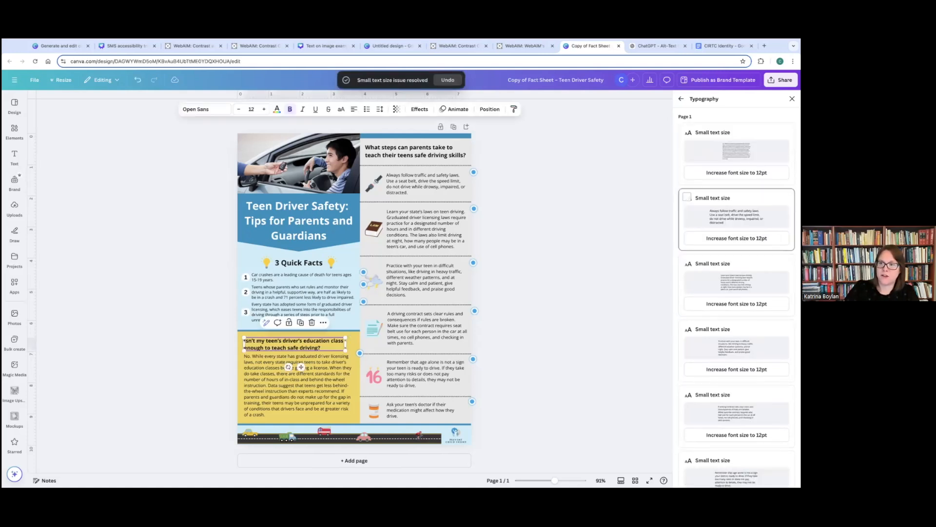
- Increase the font size to 12pt for the traffic and safety laws, driver's education and difficult-situations paragraphs
{"action": "left_click", "coordinate": [736, 238]}
{"action": "left_click", "coordinate": [737, 172]}
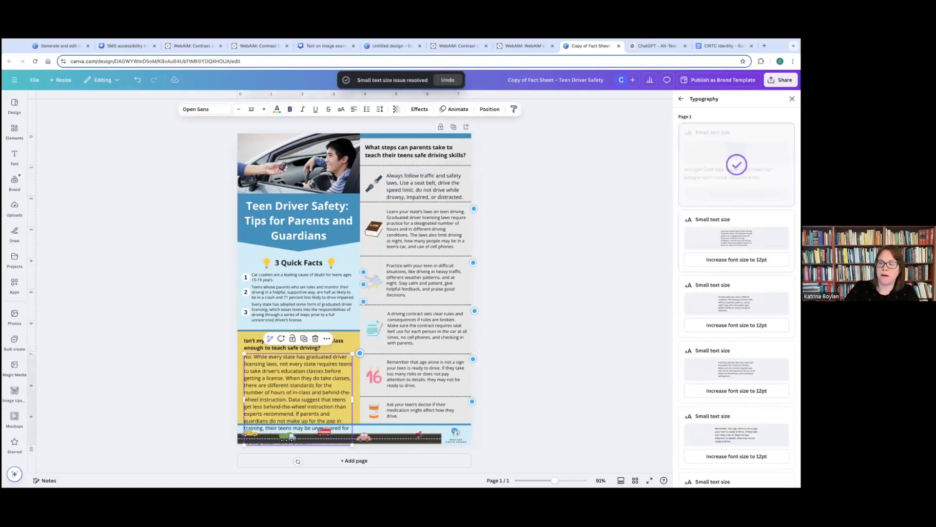
{"action": "left_click", "coordinate": [737, 325]}
{"action": "left_click", "coordinate": [736, 326]}
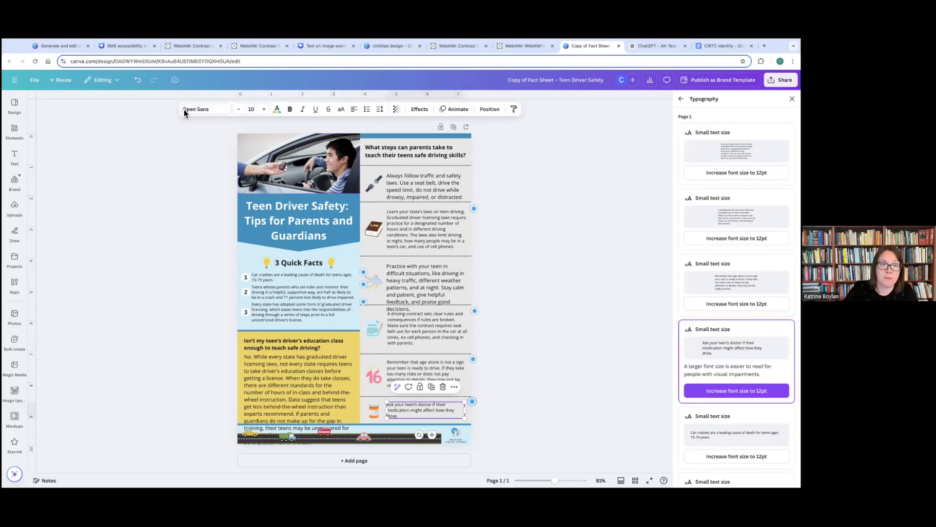
- Undo the last three paragraph font size increases and deselect the text
{"action": "left_click", "coordinate": [138, 81]}
{"action": "left_click", "coordinate": [137, 81]}
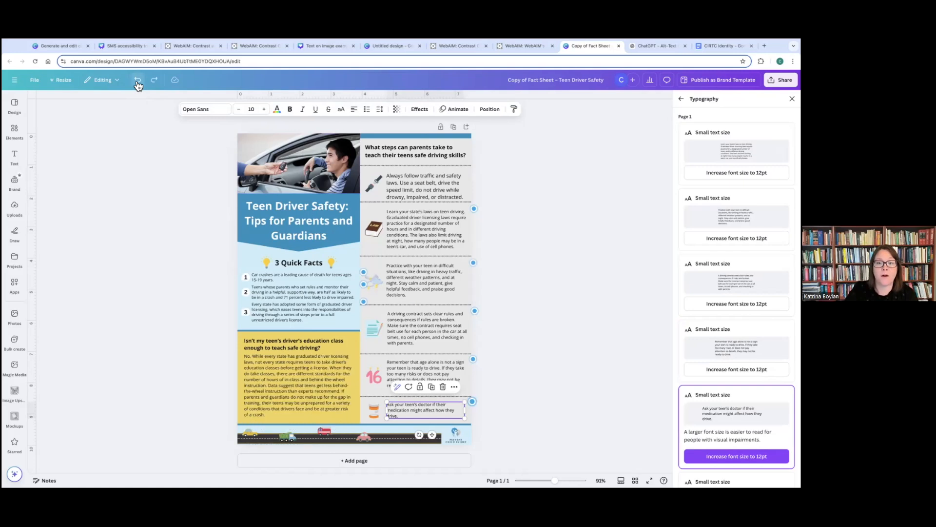
{"action": "left_click", "coordinate": [137, 81]}
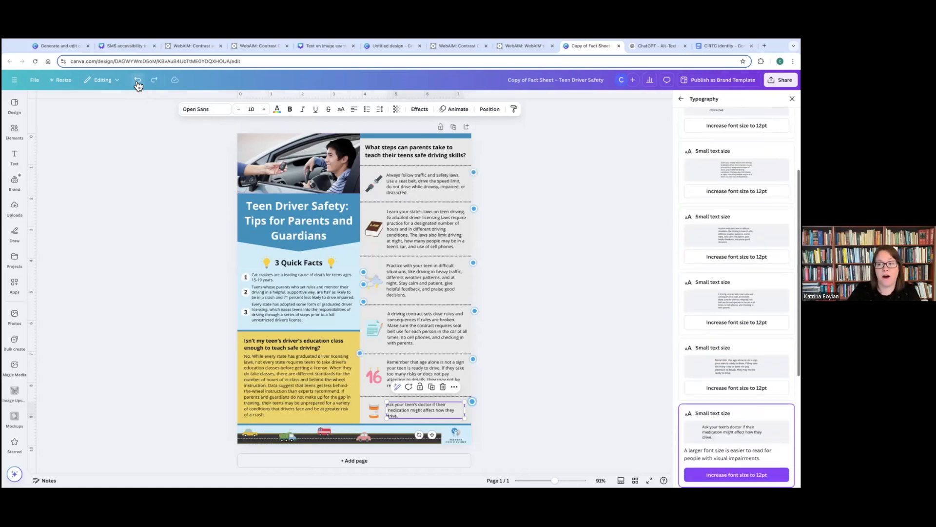
{"action": "left_click", "coordinate": [613, 281]}
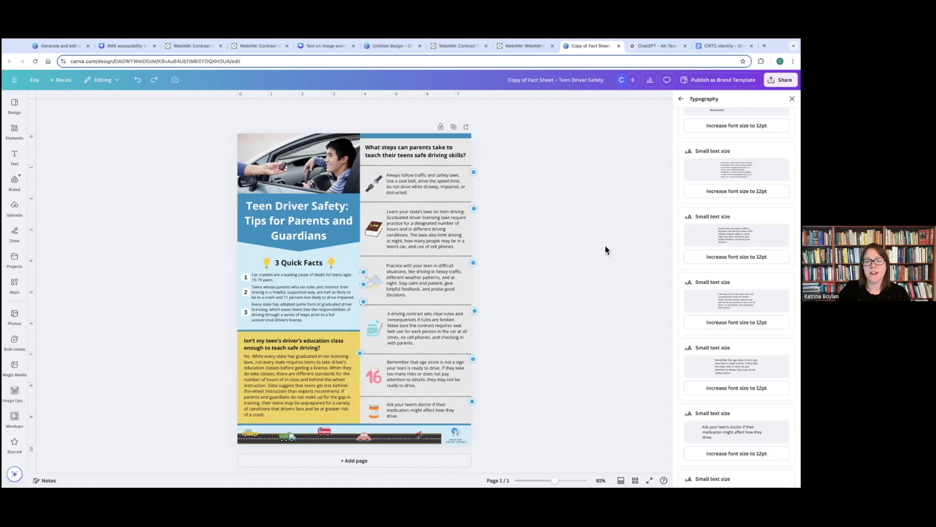
- Return to the accessibility overview, review the WebAIM contrast results for 304C61 on CBDDD1, and go back to the fact sheet
{"action": "left_click", "coordinate": [681, 98]}
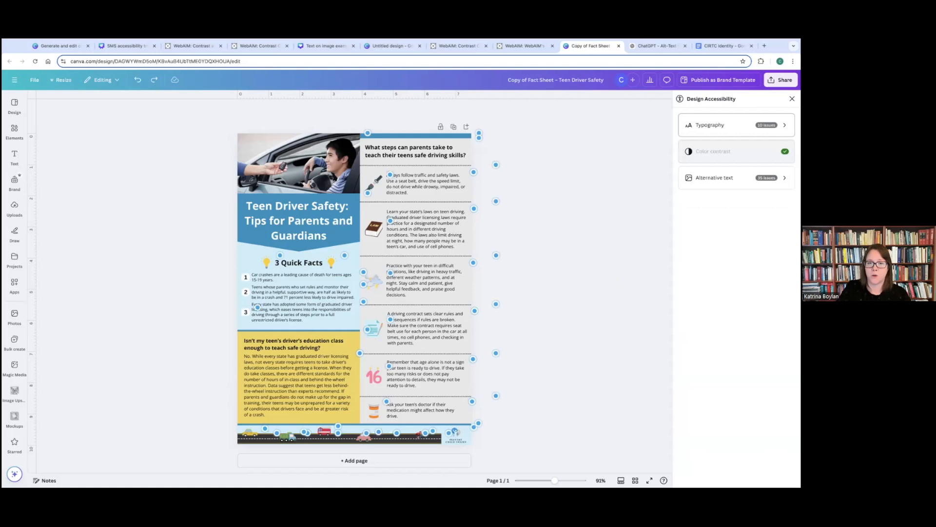
{"action": "left_click", "coordinate": [266, 49]}
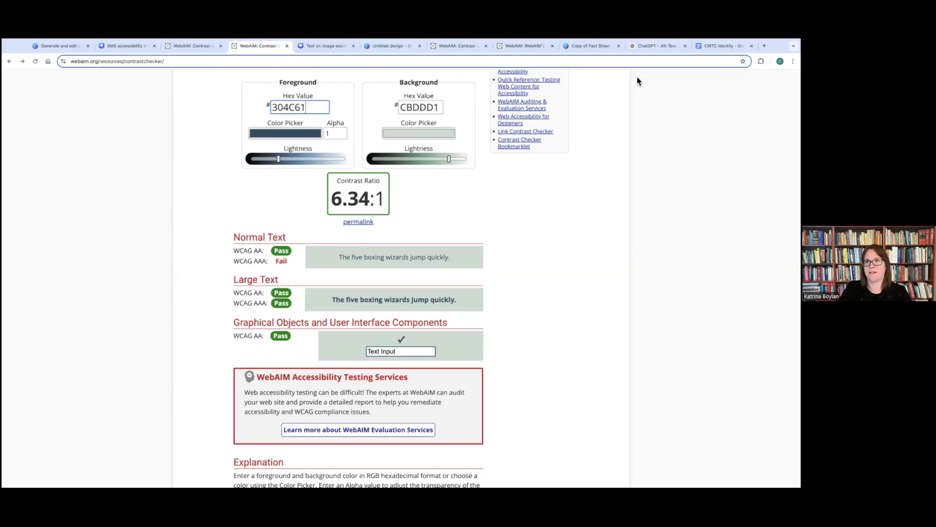
{"action": "left_click", "coordinate": [598, 46]}
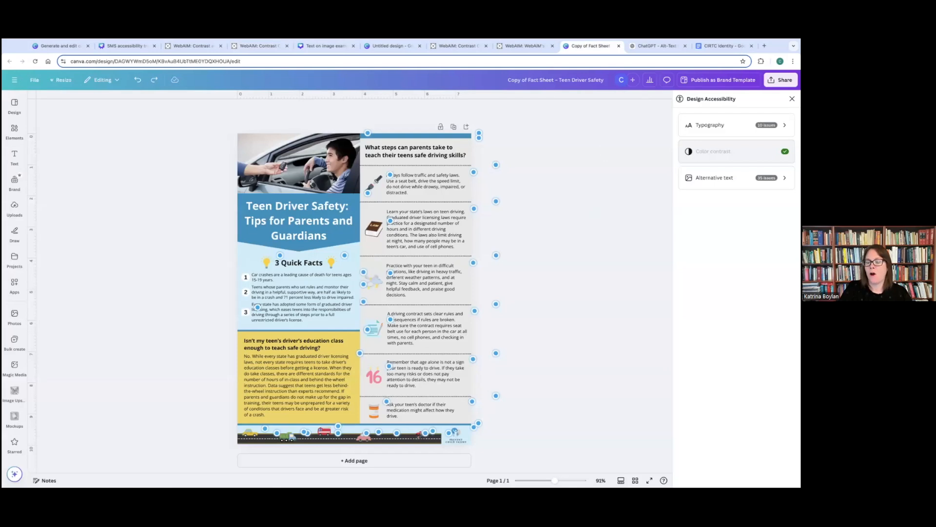
- In the alternative text issues, select the blue banner, both light bulbs, the logo, the blue rectangle and the pale grey shape, skipping the driver photo
{"action": "left_click", "coordinate": [714, 177]}
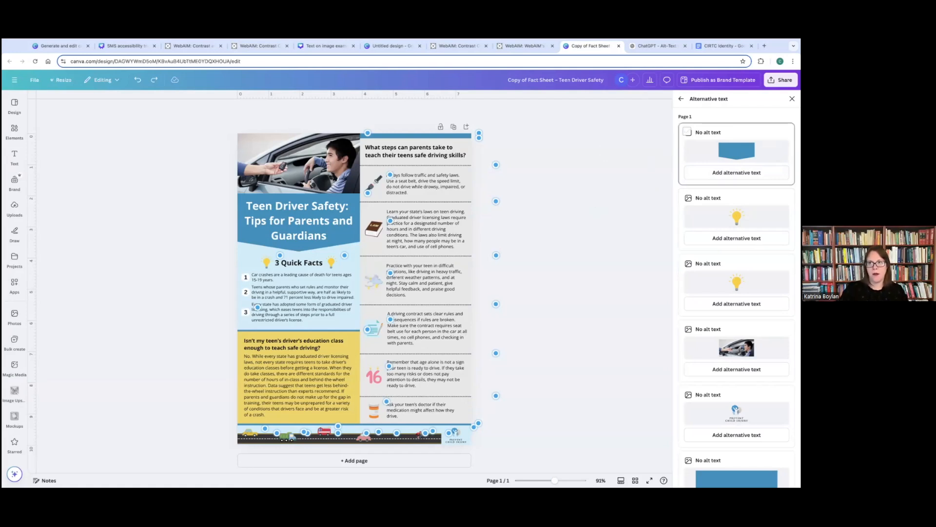
{"action": "left_click", "coordinate": [688, 132]}
{"action": "left_click", "coordinate": [688, 198]}
{"action": "scroll", "coordinate": [688, 215], "scroll_direction": "down", "scroll_amount": 1}
{"action": "left_click", "coordinate": [687, 216]}
{"action": "scroll", "coordinate": [736, 254], "scroll_direction": "down", "scroll_amount": 2}
{"action": "left_click", "coordinate": [687, 254]}
{"action": "left_click", "coordinate": [687, 320]}
{"action": "scroll", "coordinate": [687, 320], "scroll_direction": "down", "scroll_amount": 2}
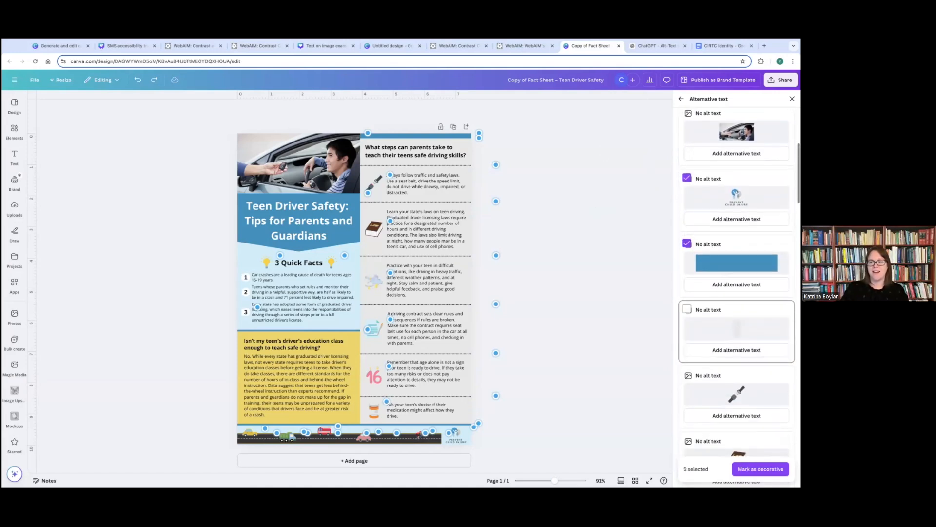
{"action": "left_click", "coordinate": [687, 309]}
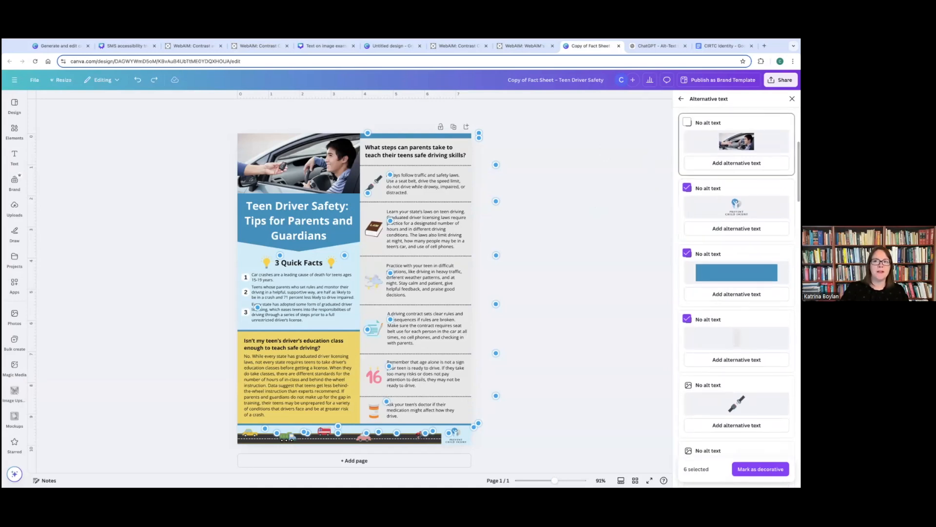
- Add the seat belt, law book, weather and contract icons and the adjacent divider line to the selected alternative text issues
{"action": "scroll", "coordinate": [736, 220], "scroll_direction": "down", "scroll_amount": 1}
{"action": "scroll", "coordinate": [688, 220], "scroll_direction": "down", "scroll_amount": 2}
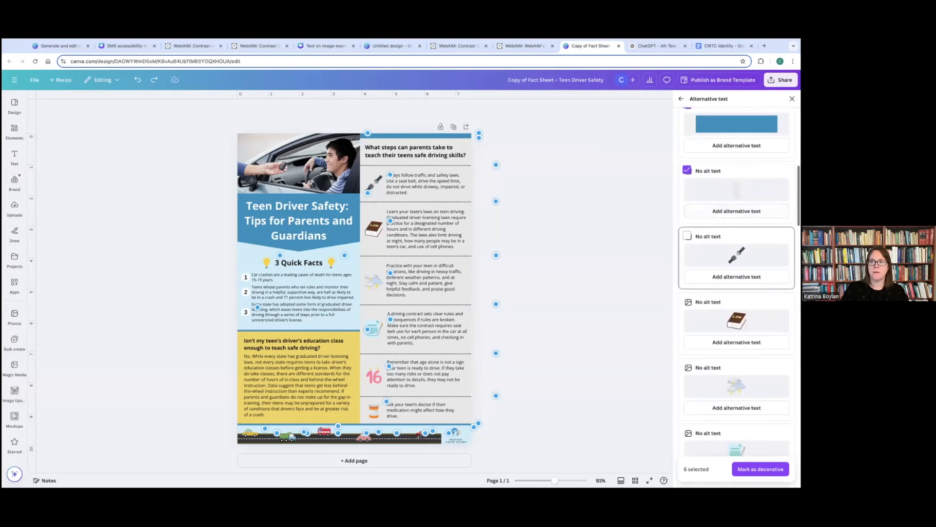
{"action": "left_click", "coordinate": [687, 235]}
{"action": "scroll", "coordinate": [687, 239], "scroll_direction": "down", "scroll_amount": 1}
{"action": "left_click", "coordinate": [688, 247]}
{"action": "scroll", "coordinate": [687, 244], "scroll_direction": "down", "scroll_amount": 2}
{"action": "left_click", "coordinate": [687, 200]}
{"action": "left_click", "coordinate": [687, 265]}
{"action": "left_click", "coordinate": [687, 332]}
- Add the number 16, pill bottle, yellow block and white circle to the selected alternative text issues
{"action": "scroll", "coordinate": [687, 292], "scroll_direction": "down", "scroll_amount": 3}
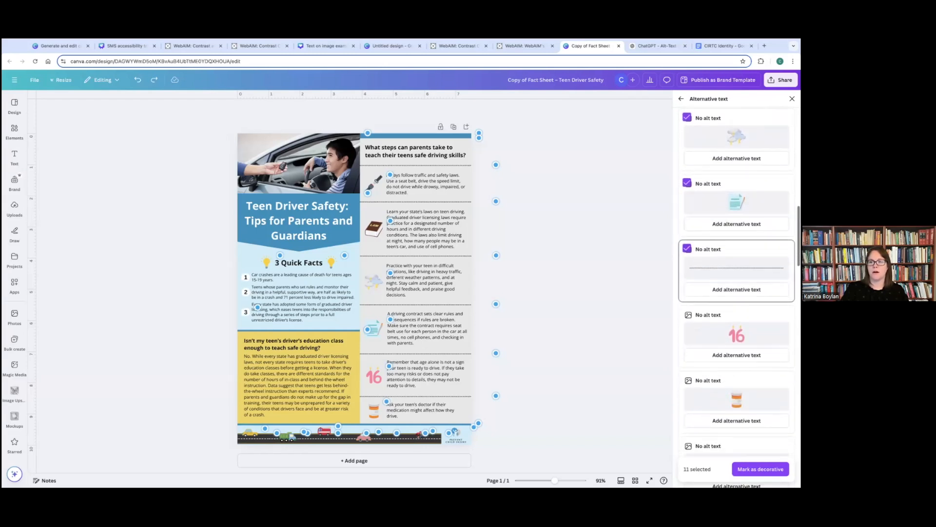
{"action": "left_click", "coordinate": [687, 231]}
{"action": "scroll", "coordinate": [687, 239], "scroll_direction": "down", "scroll_amount": 1}
{"action": "left_click", "coordinate": [688, 247]}
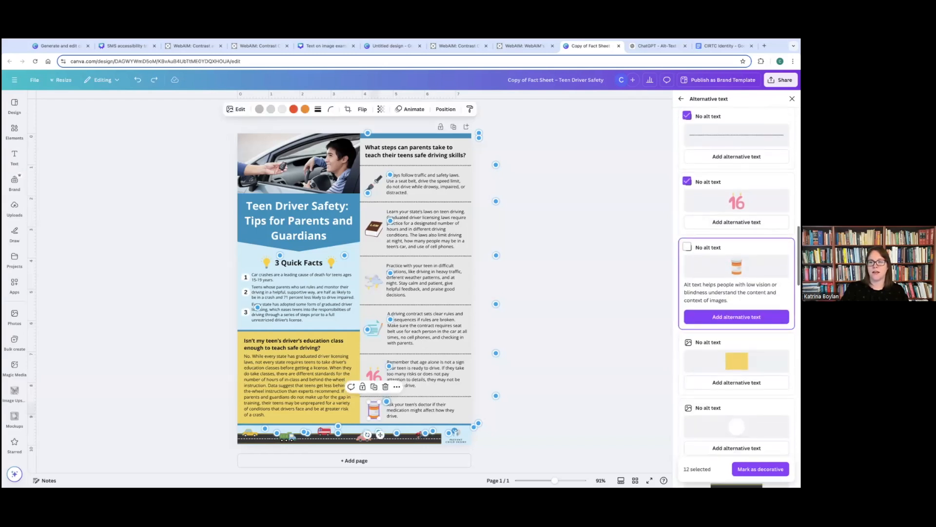
{"action": "scroll", "coordinate": [688, 248], "scroll_direction": "down", "scroll_amount": 1}
{"action": "scroll", "coordinate": [687, 248], "scroll_direction": "down", "scroll_amount": 1}
{"action": "left_click", "coordinate": [687, 264]}
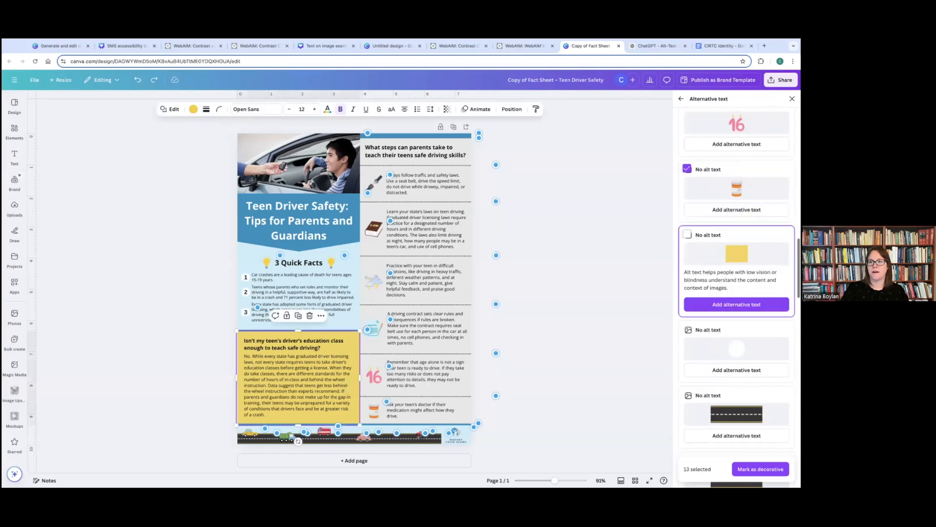
{"action": "left_click", "coordinate": [687, 233]}
{"action": "scroll", "coordinate": [687, 233], "scroll_direction": "down", "scroll_amount": 1}
{"action": "scroll", "coordinate": [688, 223], "scroll_direction": "down", "scroll_amount": 2}
{"action": "left_click", "coordinate": [687, 223]}
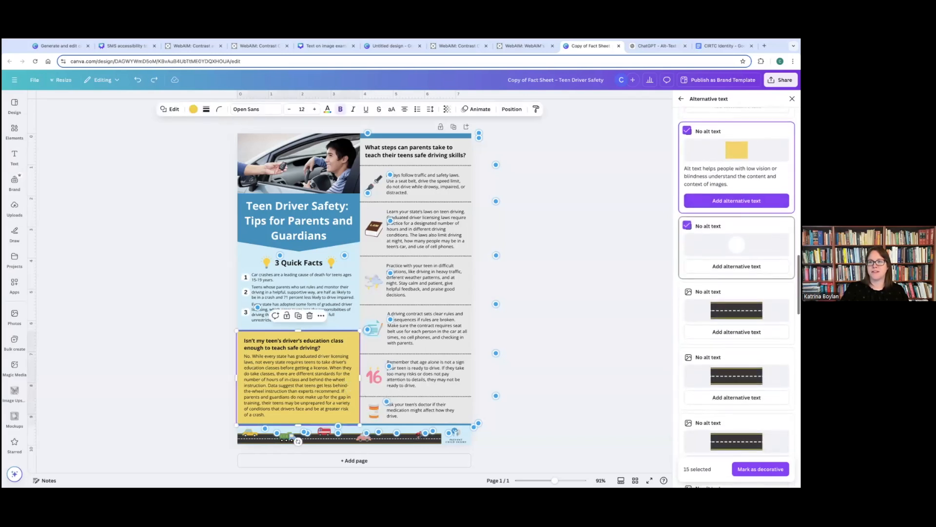
- Add all the road segment graphics to the selected alternative text issues
{"action": "left_click", "coordinate": [688, 290]}
{"action": "scroll", "coordinate": [687, 290], "scroll_direction": "down", "scroll_amount": 2}
{"action": "scroll", "coordinate": [687, 290], "scroll_direction": "down", "scroll_amount": 1}
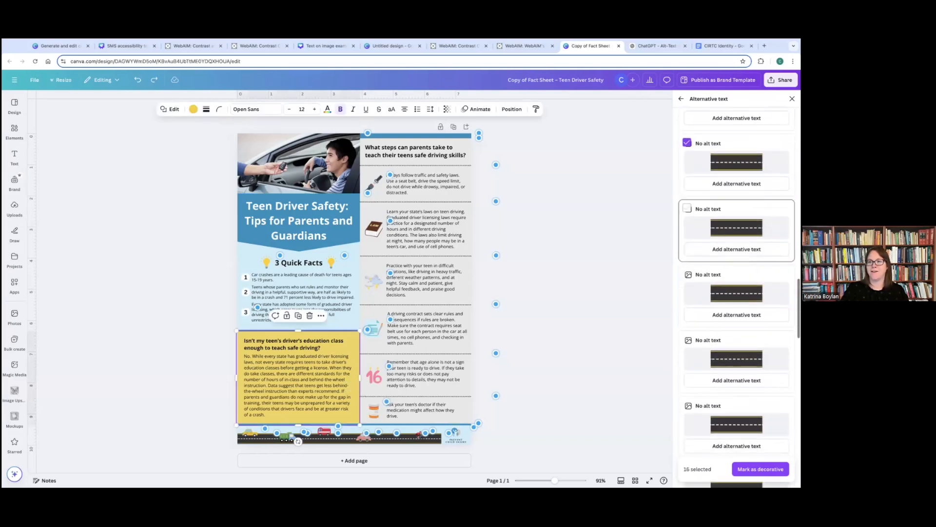
{"action": "left_click", "coordinate": [687, 209]}
{"action": "scroll", "coordinate": [737, 293], "scroll_direction": "down", "scroll_amount": 1}
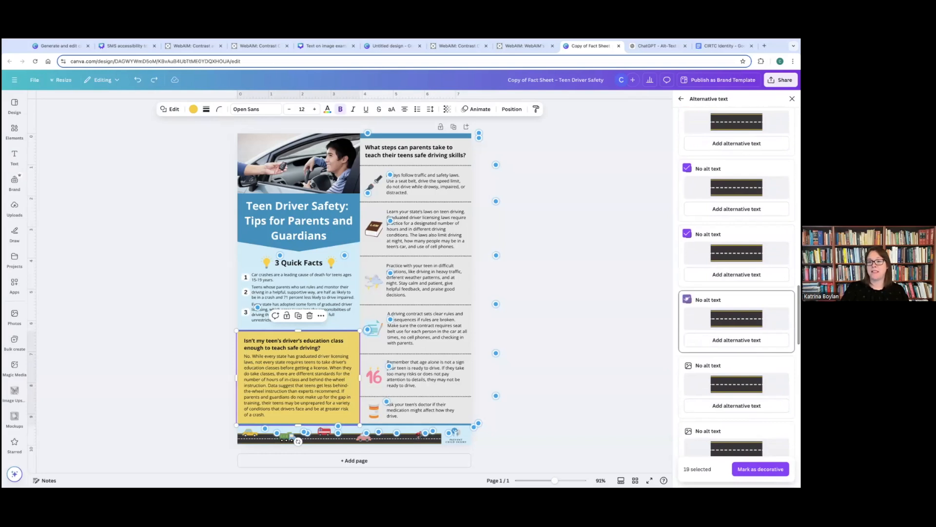
{"action": "scroll", "coordinate": [687, 298], "scroll_direction": "down", "scroll_amount": 2}
{"action": "left_click", "coordinate": [687, 282]}
{"action": "scroll", "coordinate": [687, 293], "scroll_direction": "down", "scroll_amount": 1}
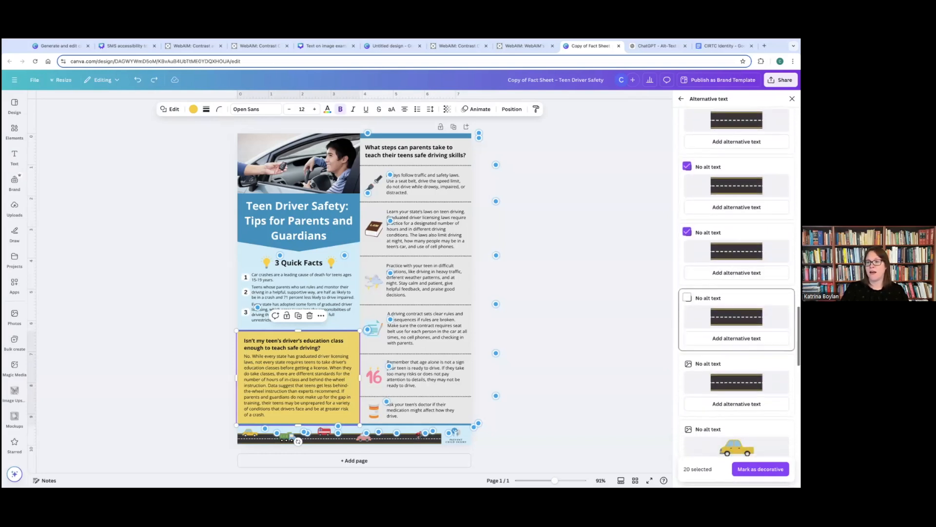
{"action": "left_click", "coordinate": [687, 298]}
{"action": "scroll", "coordinate": [687, 298], "scroll_direction": "down", "scroll_amount": 2}
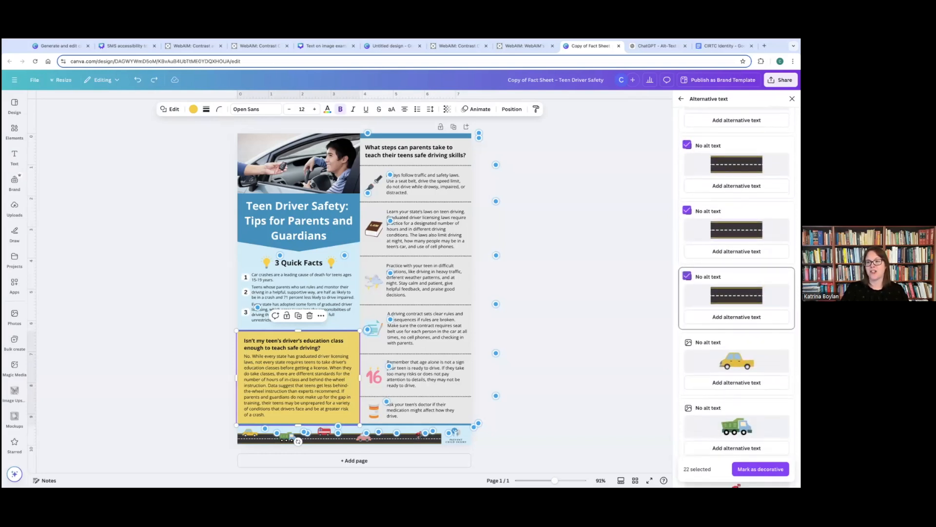
- Add the yellow car, green truck, cyclist, red fire truck and pink car to the selected alternative text issues
{"action": "scroll", "coordinate": [688, 293], "scroll_direction": "down", "scroll_amount": 1}
{"action": "left_click", "coordinate": [688, 278]}
{"action": "left_click", "coordinate": [687, 344]}
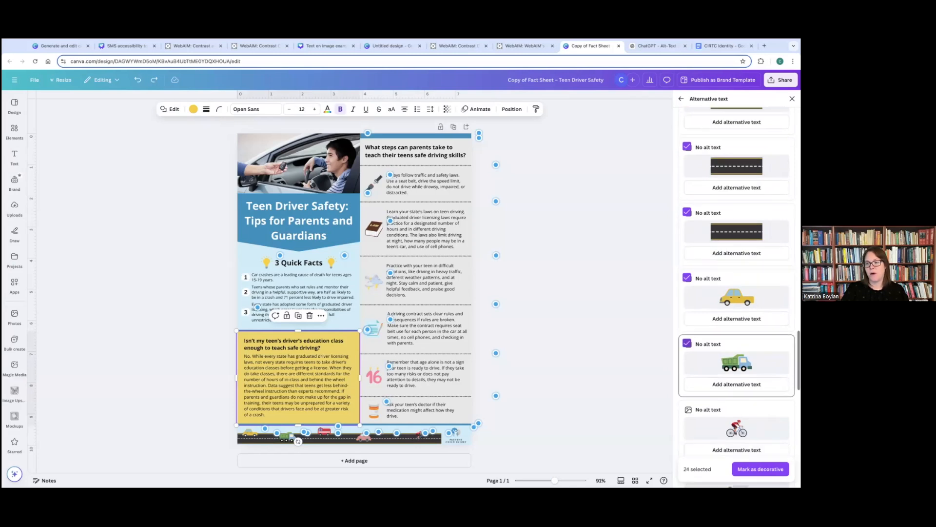
{"action": "scroll", "coordinate": [688, 293], "scroll_direction": "down", "scroll_amount": 3}
{"action": "left_click", "coordinate": [687, 237]}
{"action": "left_click", "coordinate": [687, 303]}
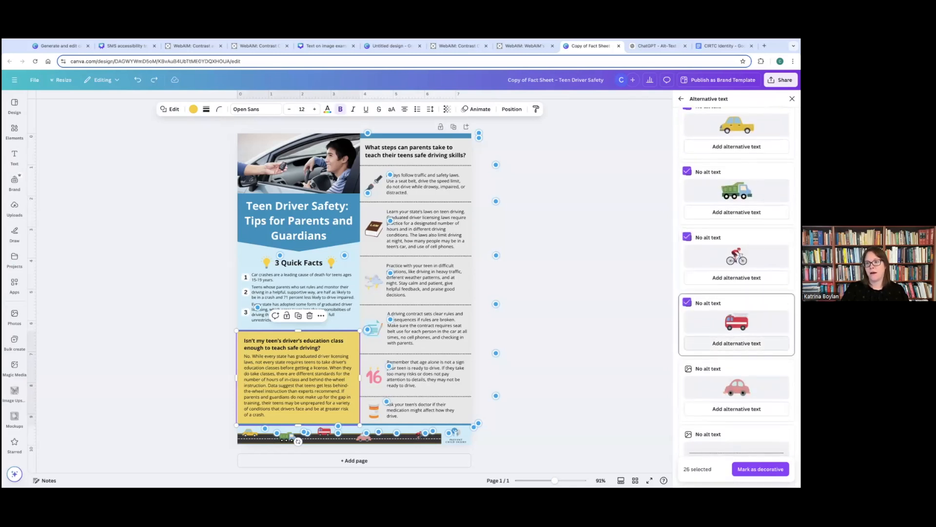
{"action": "scroll", "coordinate": [687, 335], "scroll_direction": "down", "scroll_amount": 1}
{"action": "left_click", "coordinate": [687, 335]}
- Add the remaining divider lines to the selection and mark all selected elements as decorative
{"action": "scroll", "coordinate": [687, 335], "scroll_direction": "down", "scroll_amount": 2}
{"action": "left_click", "coordinate": [687, 303]}
{"action": "scroll", "coordinate": [687, 298], "scroll_direction": "down", "scroll_amount": 1}
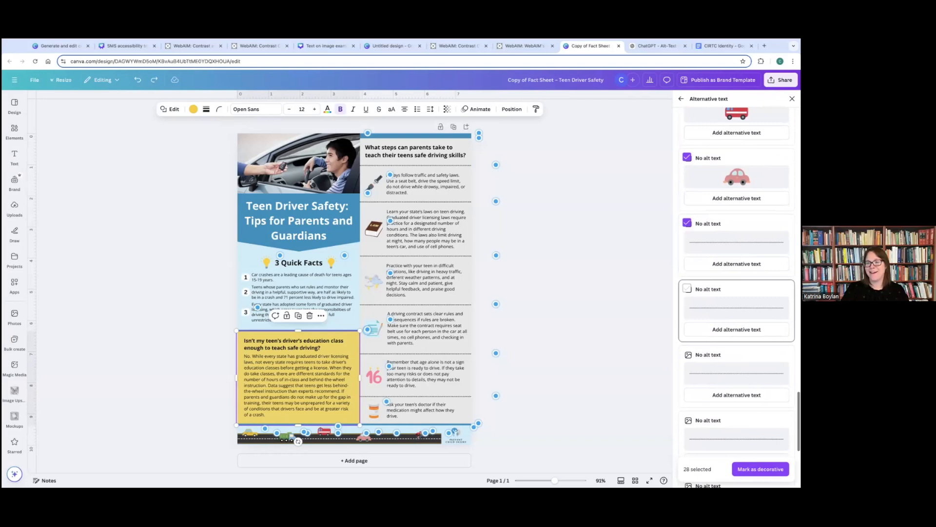
{"action": "left_click", "coordinate": [687, 288]}
{"action": "scroll", "coordinate": [688, 288], "scroll_direction": "down", "scroll_amount": 1}
{"action": "left_click", "coordinate": [687, 303]}
{"action": "scroll", "coordinate": [687, 302], "scroll_direction": "down", "scroll_amount": 1}
{"action": "left_click", "coordinate": [687, 346]}
{"action": "scroll", "coordinate": [687, 344], "scroll_direction": "down", "scroll_amount": 1}
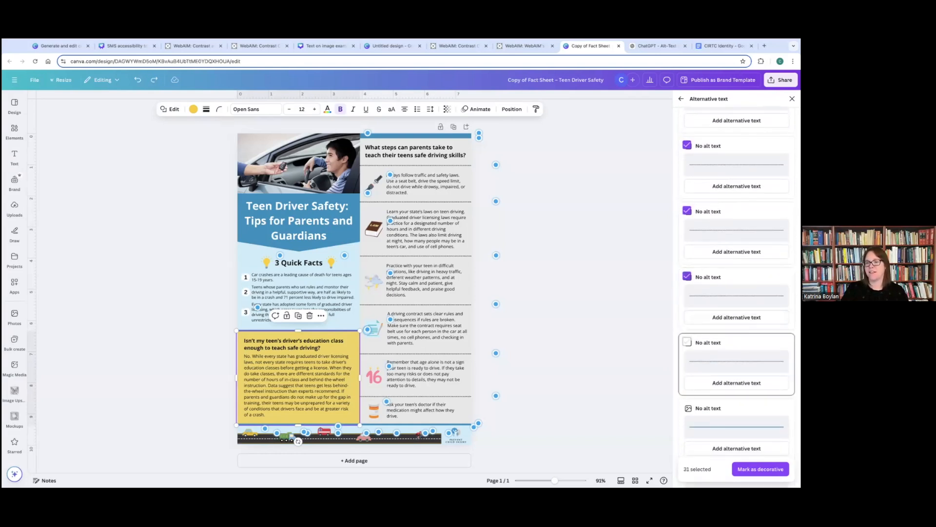
{"action": "left_click", "coordinate": [687, 343]}
{"action": "scroll", "coordinate": [688, 343], "scroll_direction": "down", "scroll_amount": 1}
{"action": "left_click", "coordinate": [688, 355]}
{"action": "scroll", "coordinate": [687, 355], "scroll_direction": "down", "scroll_amount": 1}
{"action": "left_click", "coordinate": [687, 394]}
{"action": "left_click", "coordinate": [761, 468]}
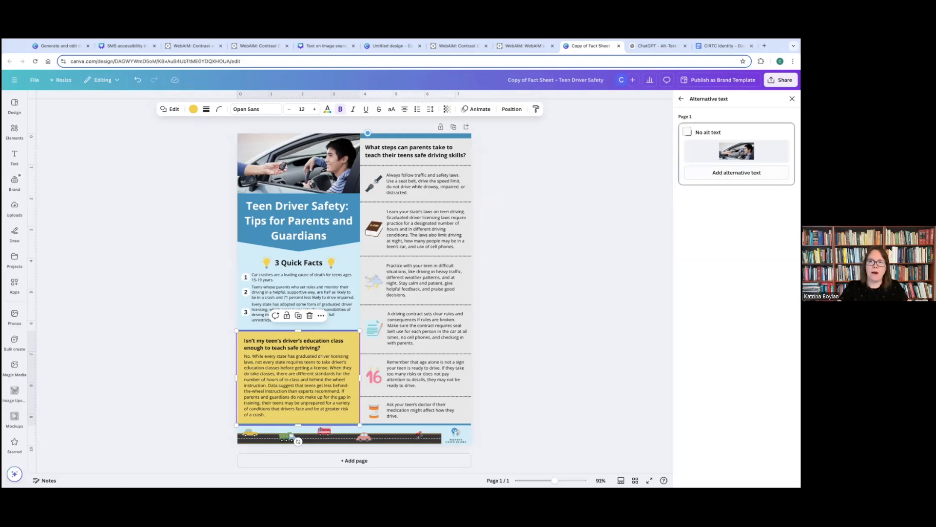
- Save the alt text "Teen driver behind steering wheel receiving car keys" for the driver photo and close the accessibility checker
{"action": "left_click", "coordinate": [736, 173]}
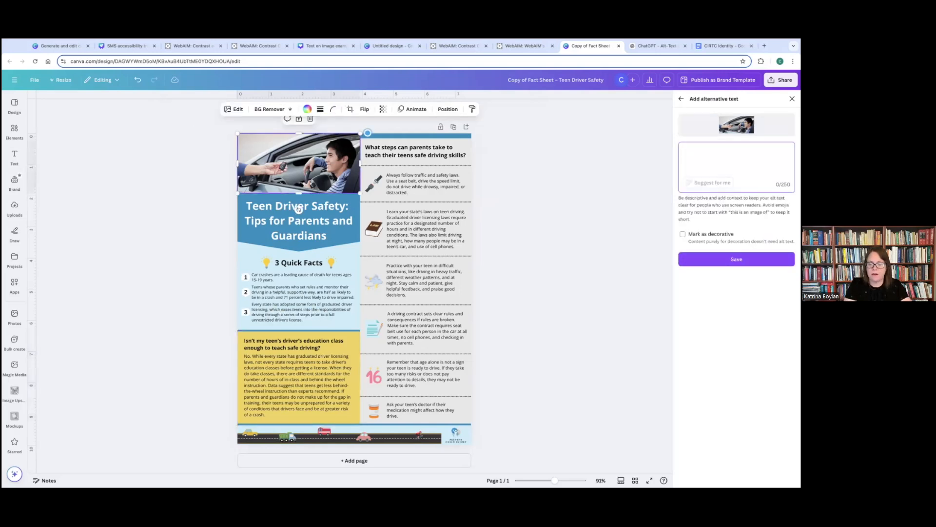
{"action": "type", "text": "Teen "}
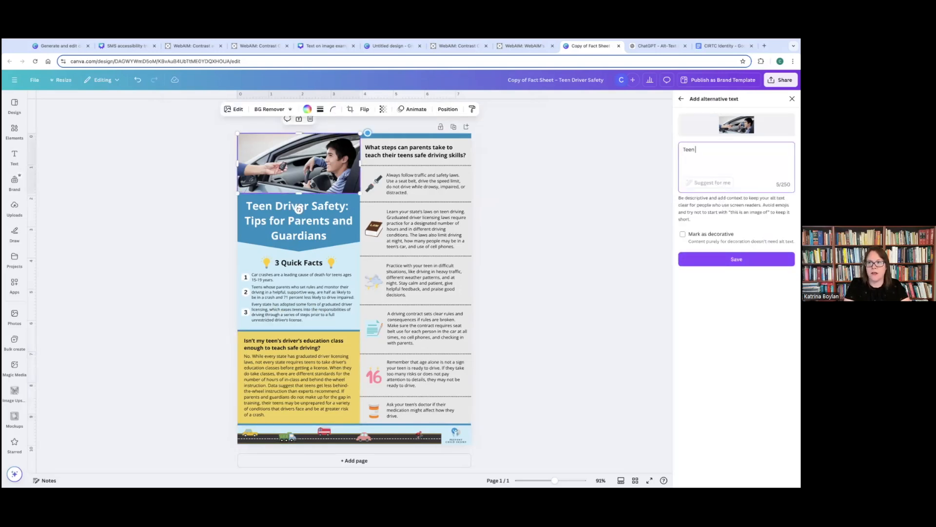
{"action": "type", "text": "driver b"}
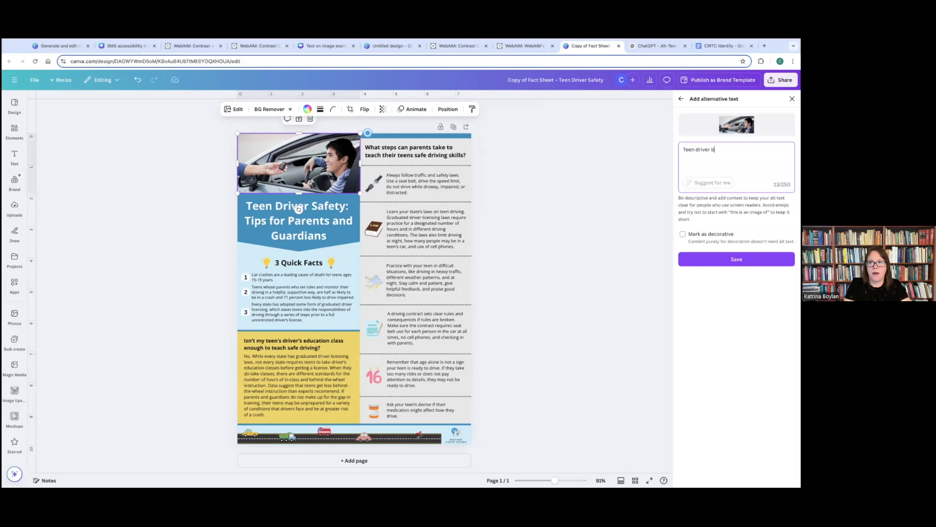
{"action": "type", "text": "ehind steering"}
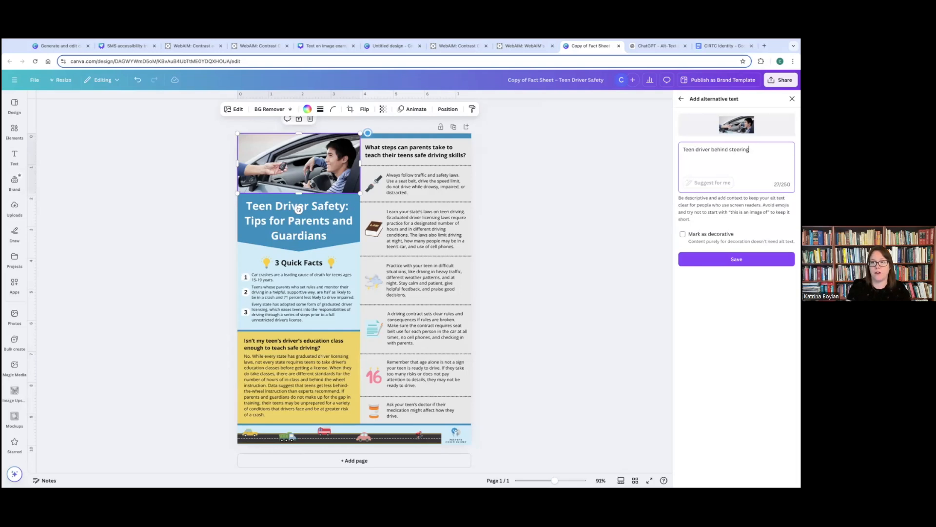
{"action": "type", "text": "wheel receiving car keys"}
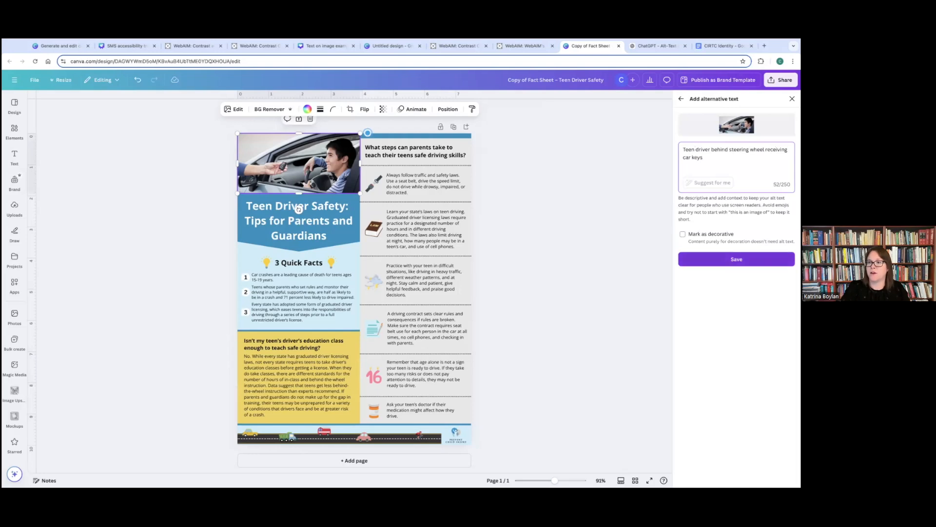
{"action": "left_click", "coordinate": [736, 259]}
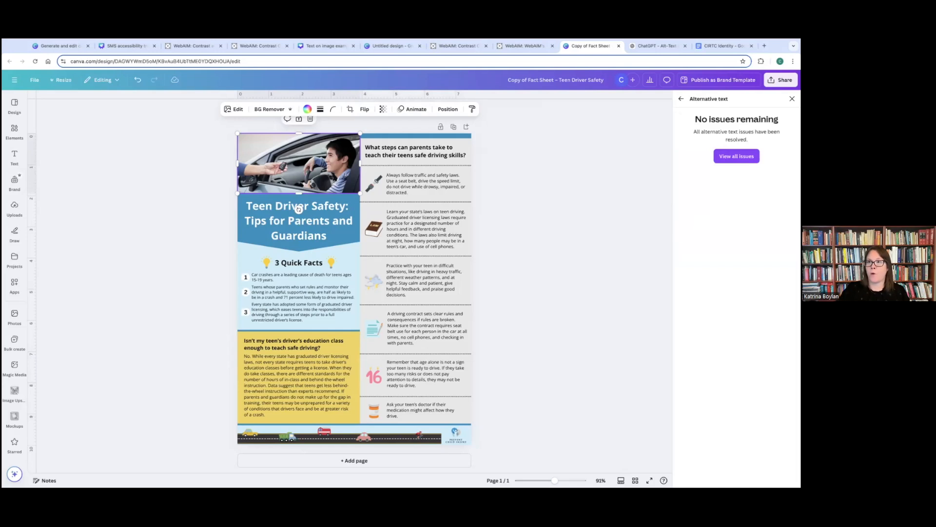
{"action": "left_click", "coordinate": [792, 99]}
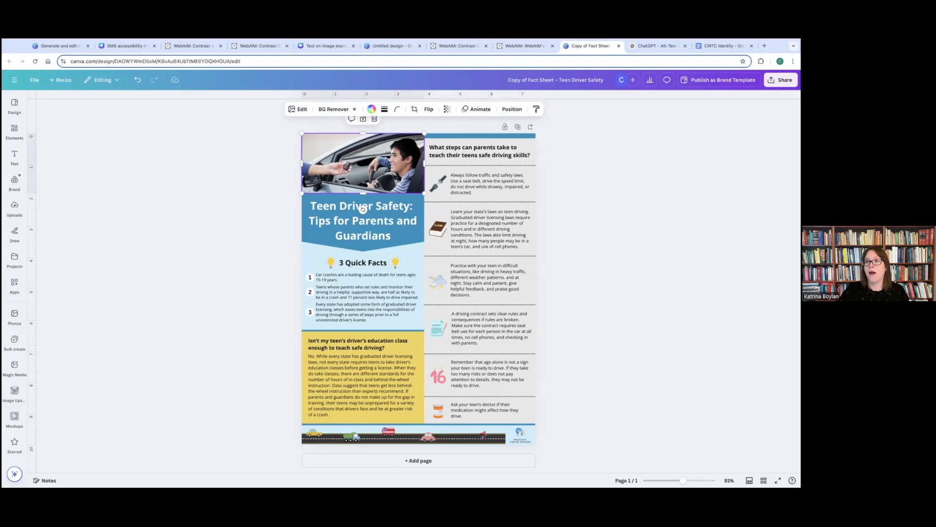
- Switch to ChatGPT's Alt-Text Generator Assistant chat and examine the Instagram alt text and caption options for the Share-My-Screen image
{"action": "left_click", "coordinate": [652, 47]}
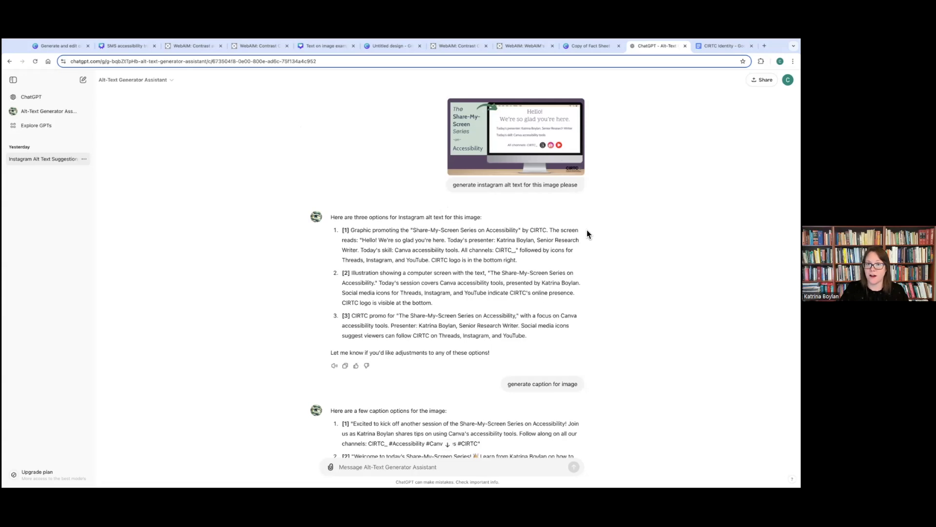
{"action": "scroll", "coordinate": [586, 230], "scroll_direction": "down", "scroll_amount": 3}
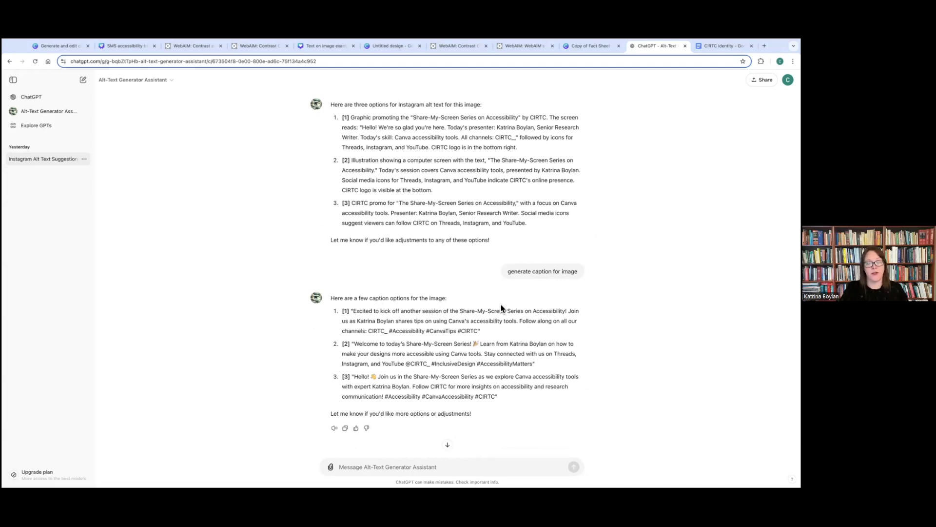
{"action": "left_click_drag", "start_coordinate": [480, 331], "coordinate": [350, 311]}
{"action": "left_click", "coordinate": [367, 309]}
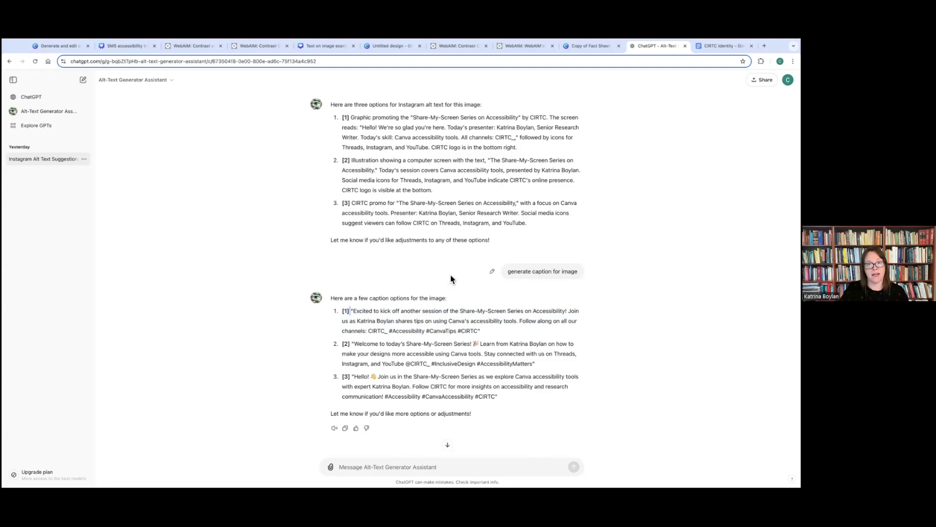
{"action": "scroll", "coordinate": [451, 281], "scroll_direction": "up", "scroll_amount": 2}
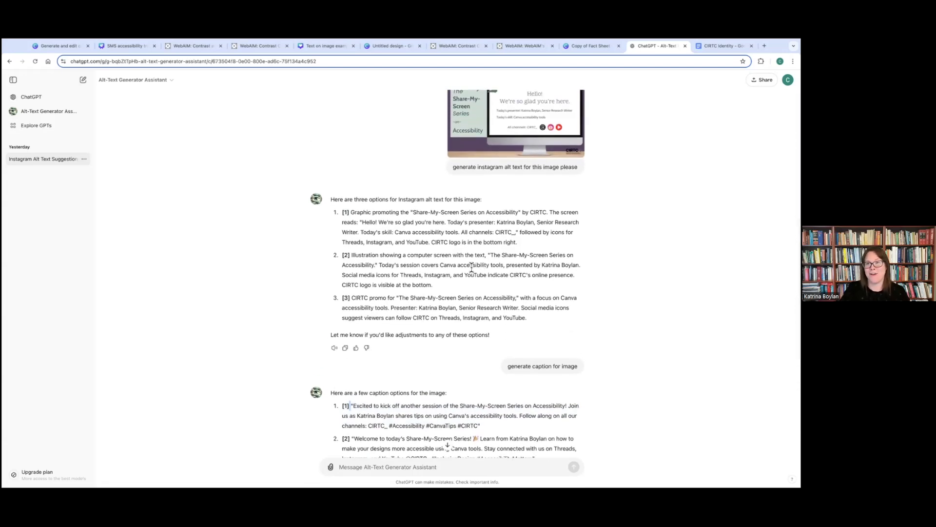
{"action": "scroll", "coordinate": [474, 267], "scroll_direction": "up", "scroll_amount": 1}
{"action": "scroll", "coordinate": [483, 249], "scroll_direction": "down", "scroll_amount": 1}
{"action": "scroll", "coordinate": [484, 245], "scroll_direction": "up", "scroll_amount": 1}
{"action": "scroll", "coordinate": [487, 239], "scroll_direction": "down", "scroll_amount": 1}
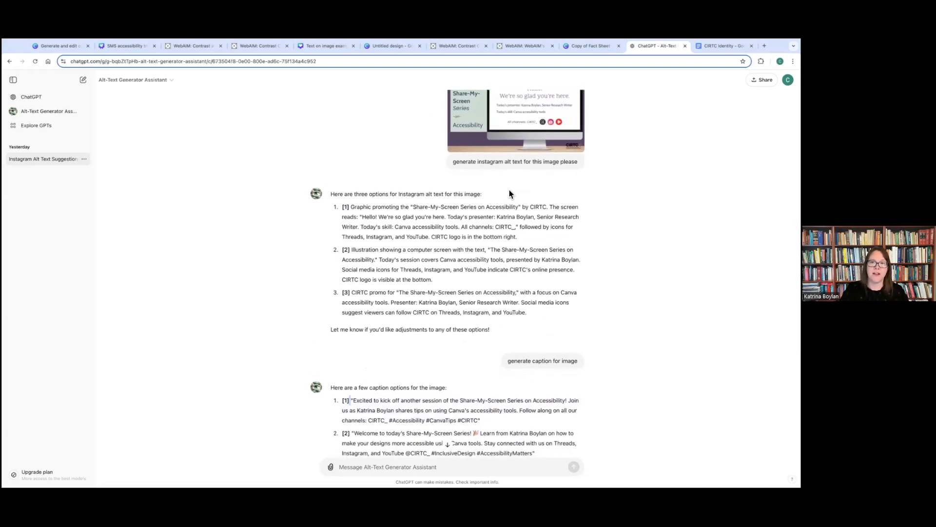